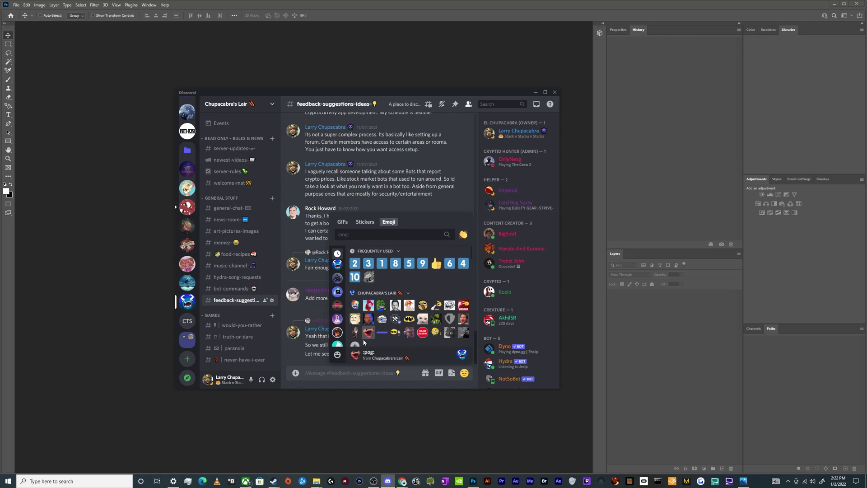
# Scroll through the server's custom emoji in the picker, then close it to return to the channel.
pyautogui.scroll(-1, 425, 321)
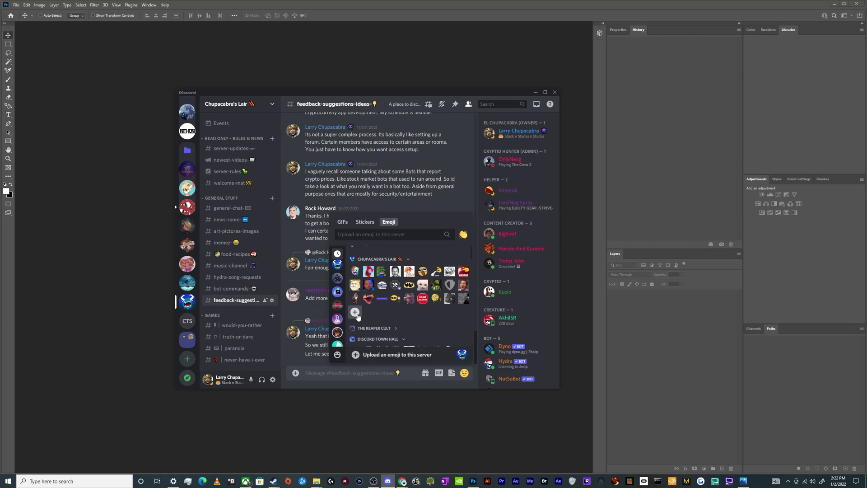
pyautogui.scroll(1, 422, 299)
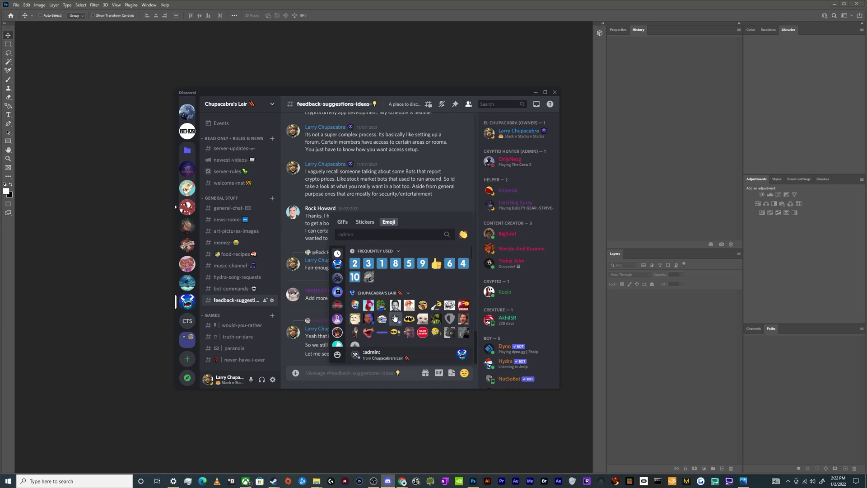
pyautogui.click(283, 359)
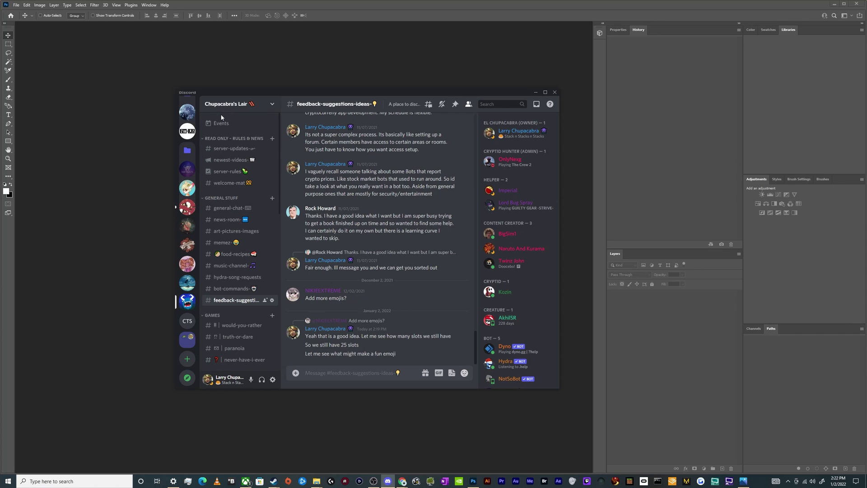
# Open the server's Server Settings to its Emoji page.
pyautogui.click(274, 106)
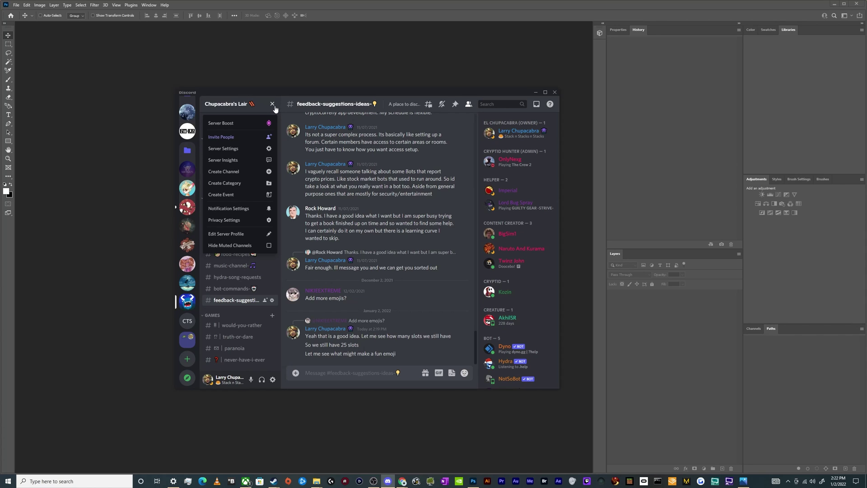
pyautogui.click(223, 148)
pyautogui.click(219, 153)
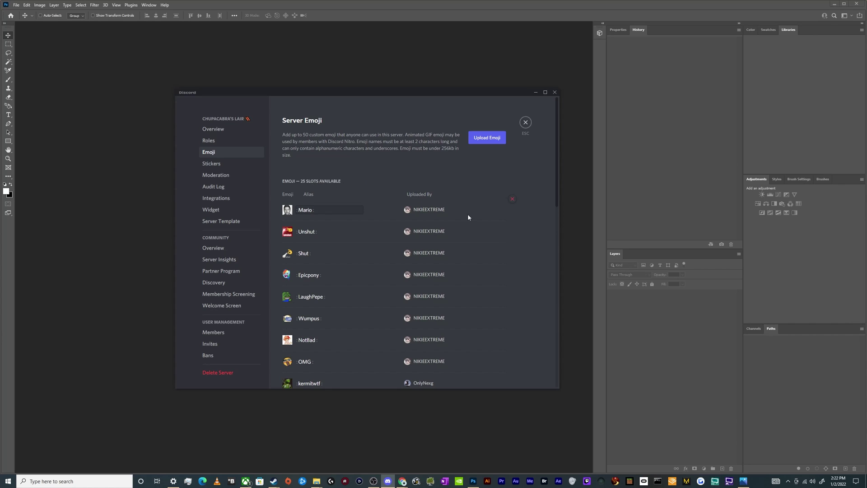
# Review the existing server emoji list, then bring Photoshop to the front.
pyautogui.scroll(-5, 469, 216)
pyautogui.scroll(-5, 502, 226)
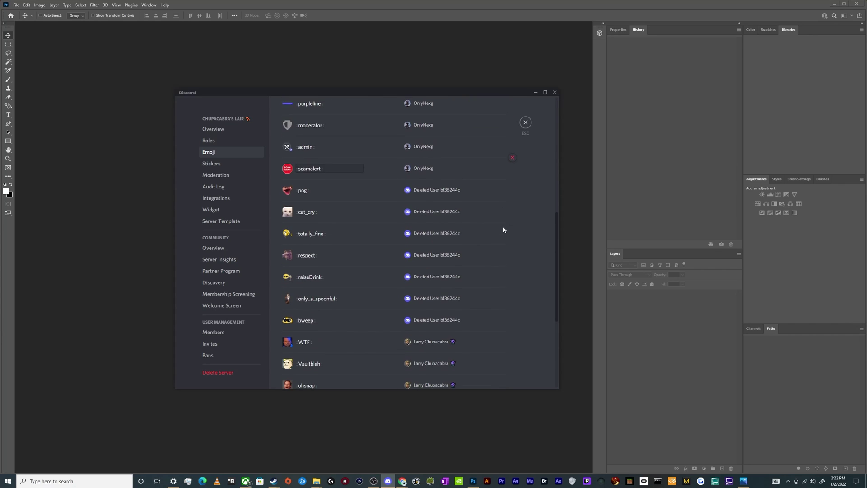
pyautogui.scroll(5, 322, 256)
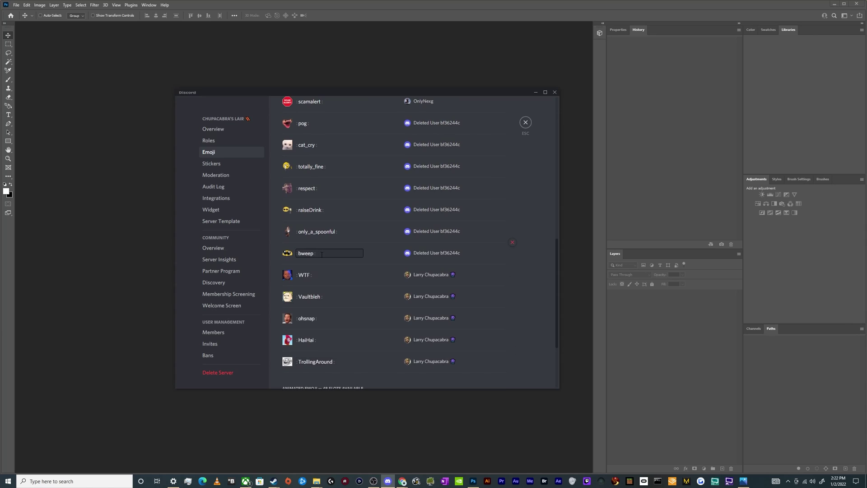
pyautogui.scroll(-1, 331, 271)
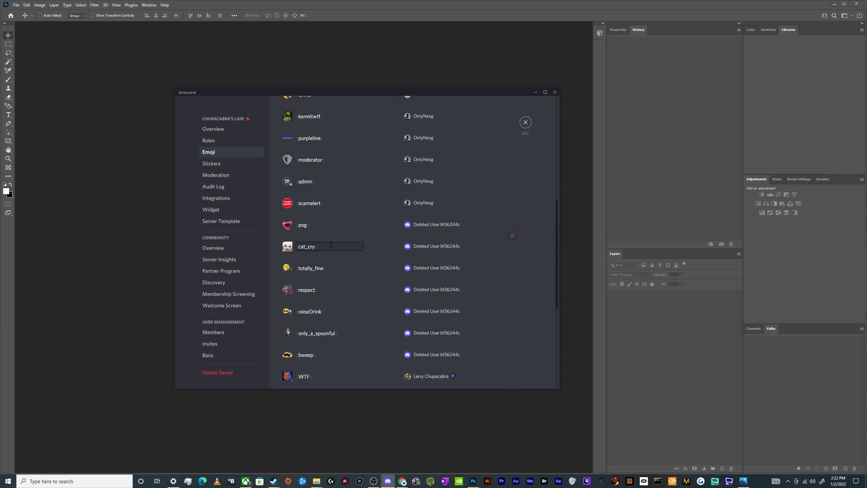
pyautogui.scroll(6, 331, 246)
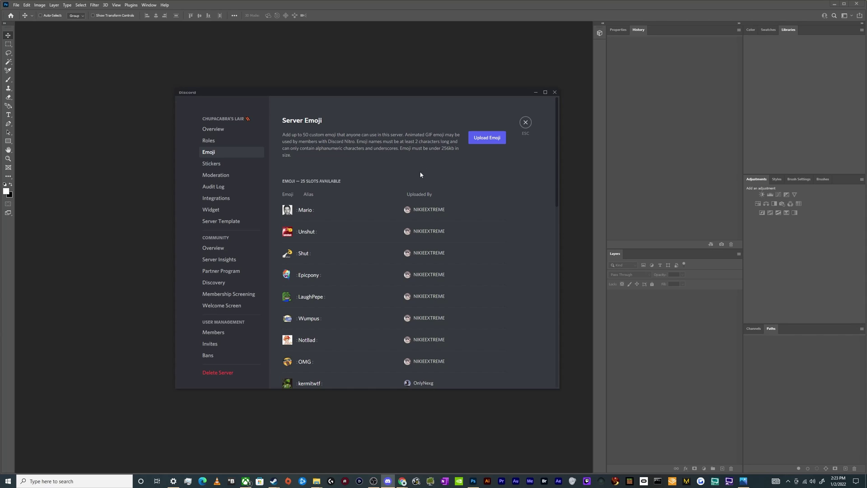
pyautogui.click(316, 427)
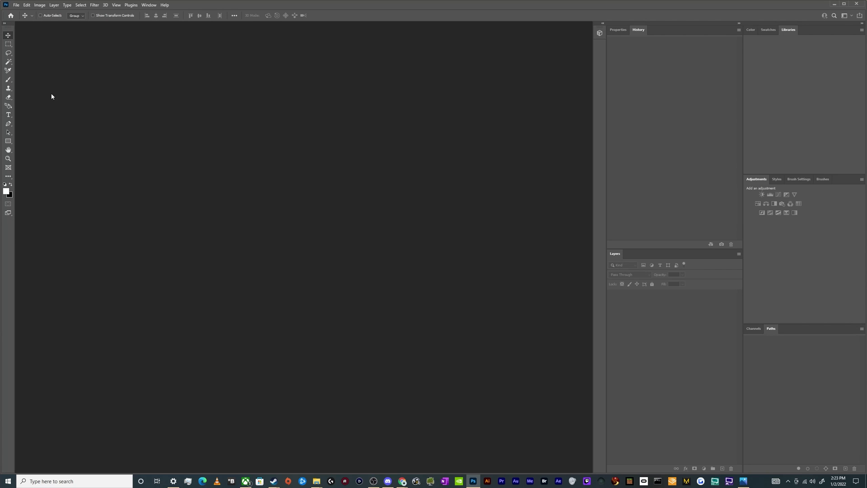
# Create a new 128×128 px document with a transparent background.
pyautogui.click(16, 5)
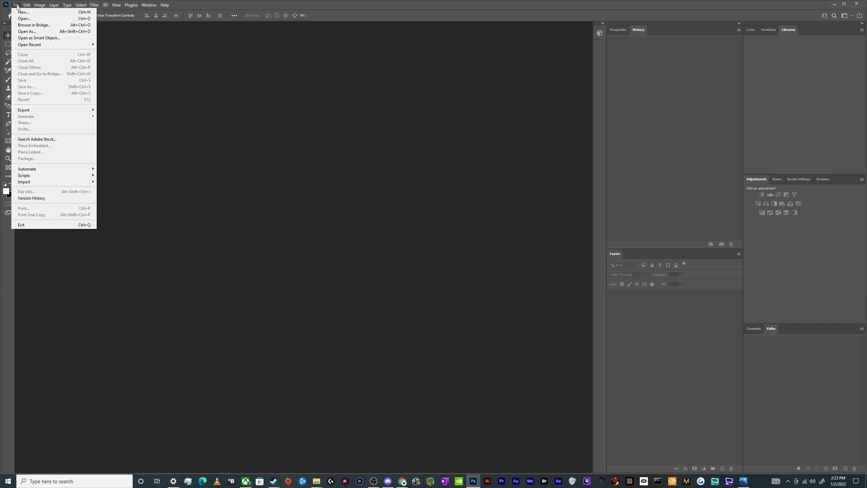
pyautogui.click(24, 19)
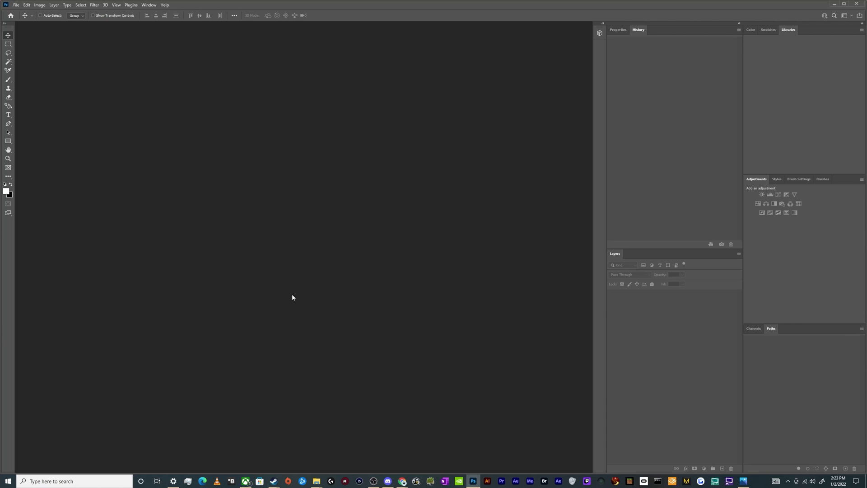
pyautogui.hotkey('ctrl', 'n')
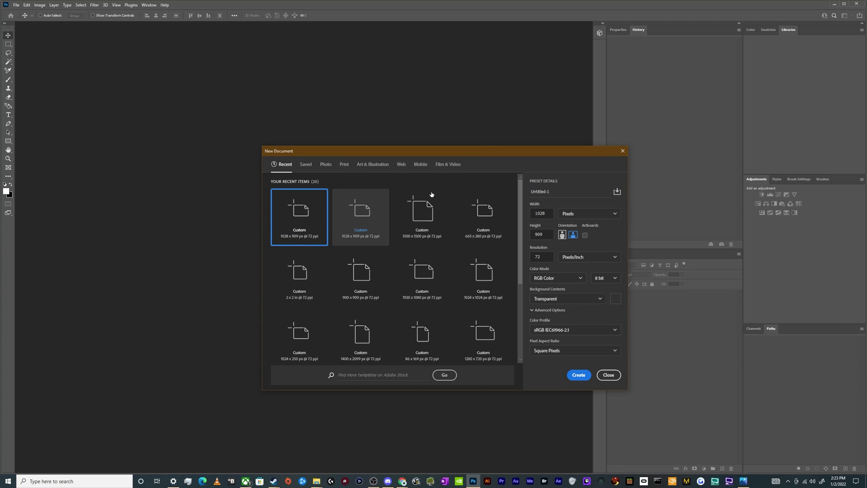
pyautogui.click(541, 213)
pyautogui.write('12')
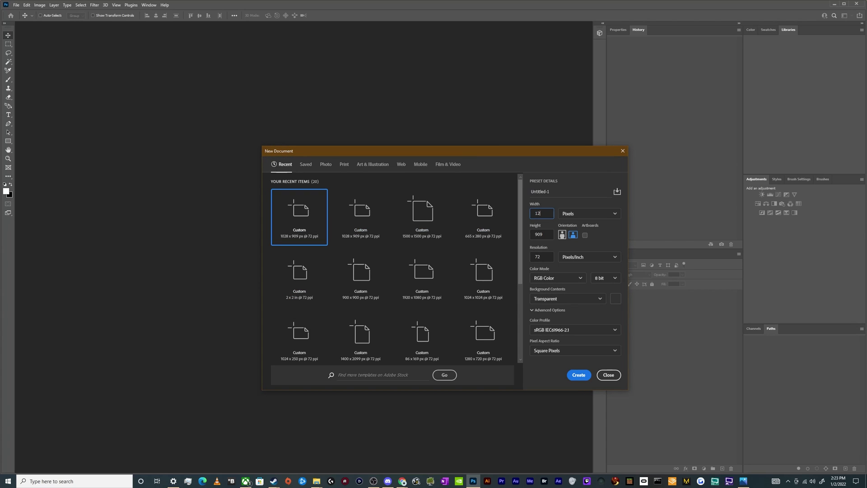
pyautogui.click(549, 235)
pyautogui.write('128')
pyautogui.moveTo(555, 150); pyautogui.dragTo(490, 144)
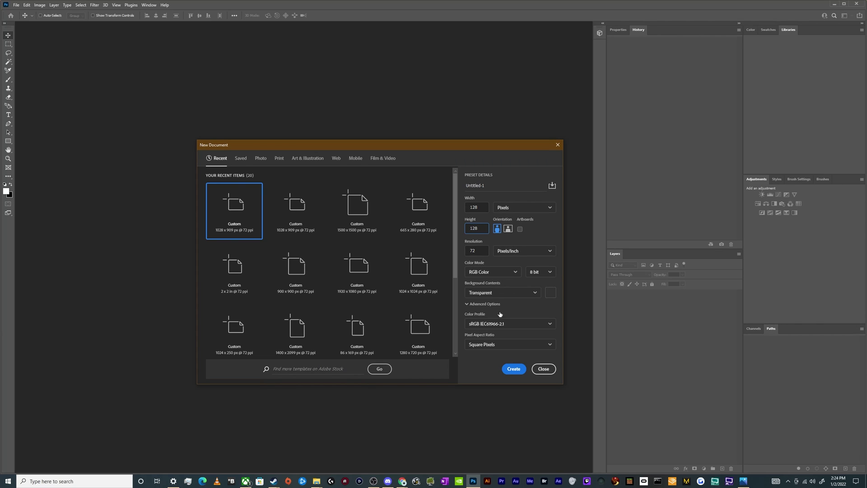
pyautogui.click(514, 368)
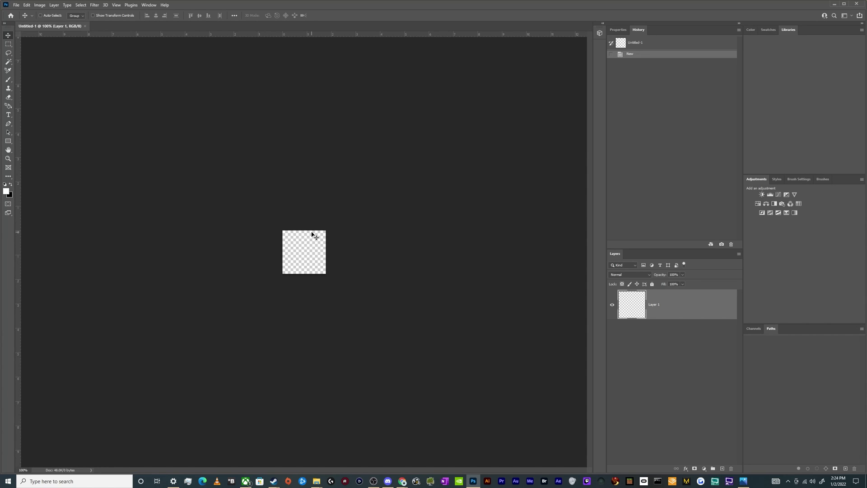
# Switch to the browser's 'discord emoji size' search results.
pyautogui.scroll(4, 289, 258)
pyautogui.scroll(4, 289, 258)
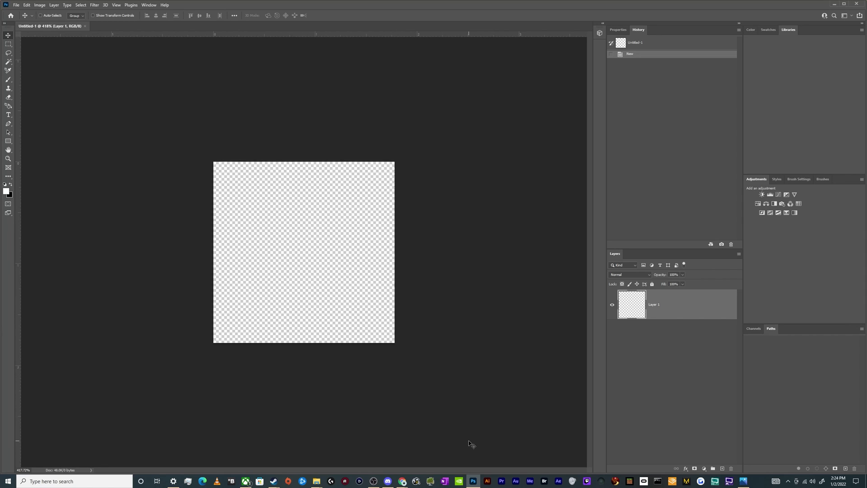
pyautogui.moveTo(402, 481)
pyautogui.click(481, 462)
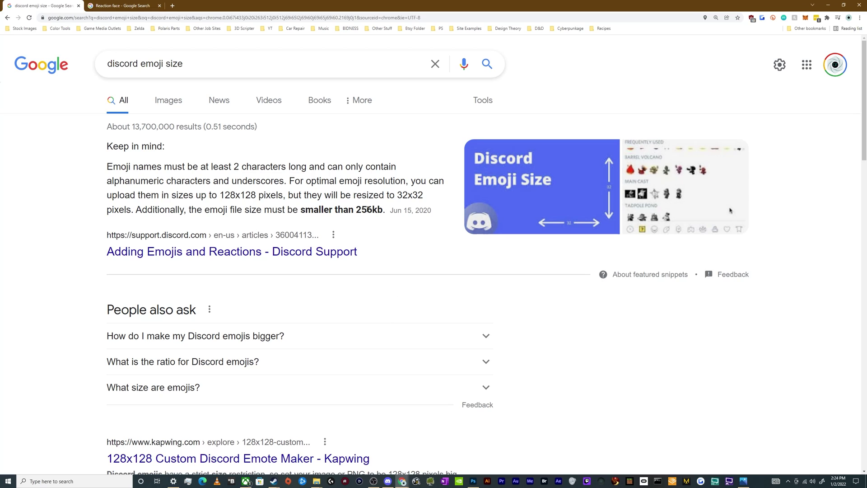
# Highlight the 128x128, 32x32 and 256kb limits, then go to the Reaction face image results.
pyautogui.moveTo(220, 195); pyautogui.dragTo(256, 199)
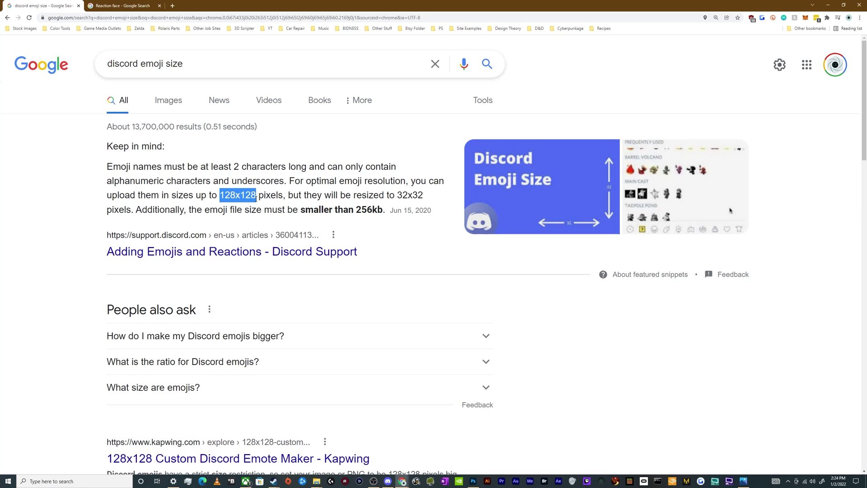
pyautogui.click(346, 192)
pyautogui.moveTo(396, 194); pyautogui.dragTo(426, 196)
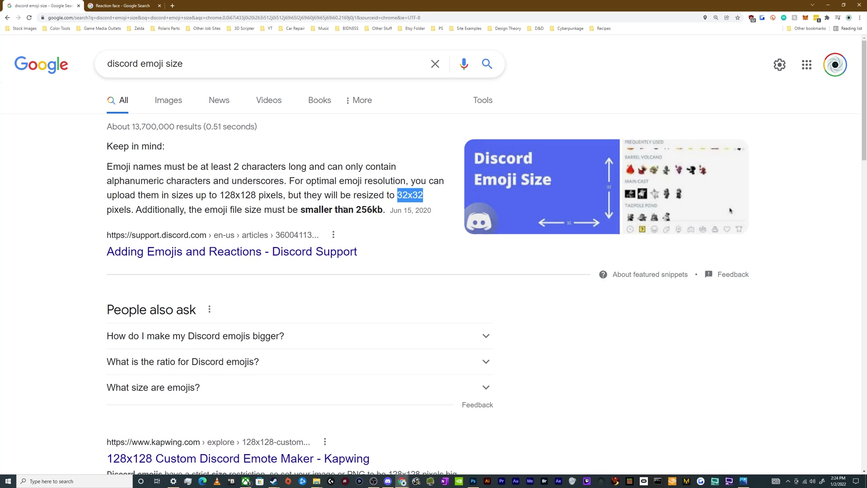
pyautogui.click(335, 212)
pyautogui.moveTo(358, 209); pyautogui.dragTo(384, 210)
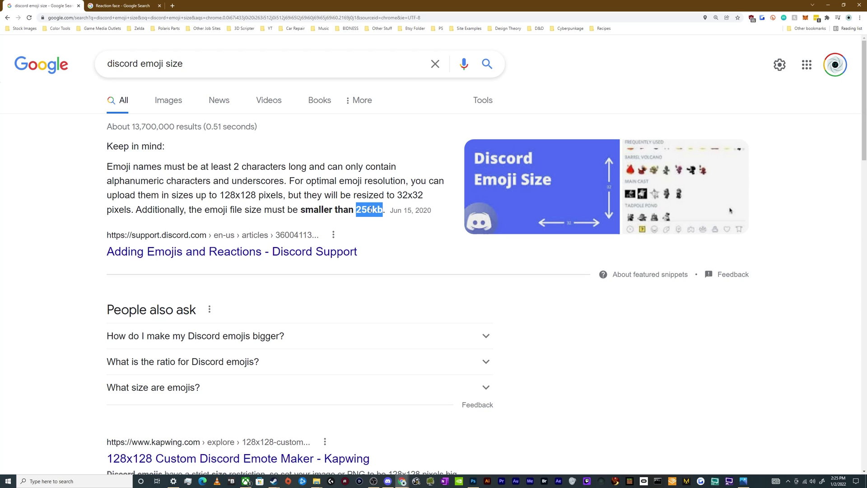
pyautogui.click(119, 5)
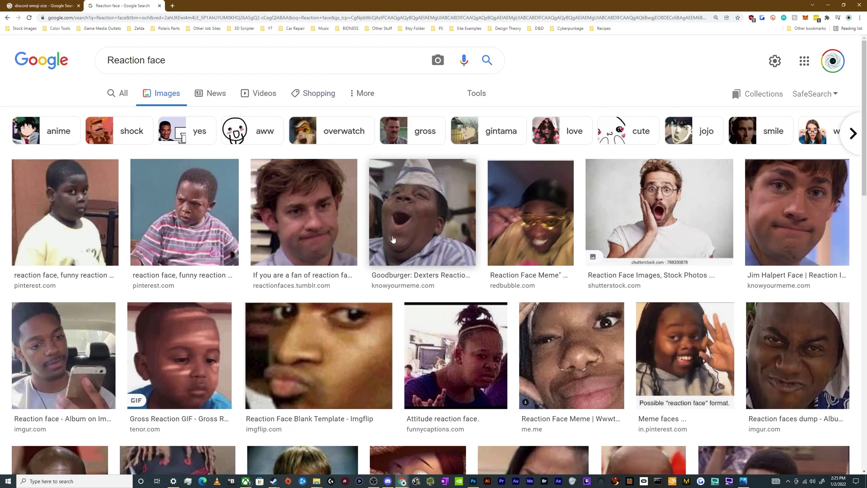
# Open the Goodburger, Woody and another reaction image in background tabs.
pyautogui.middleClick(413, 247)
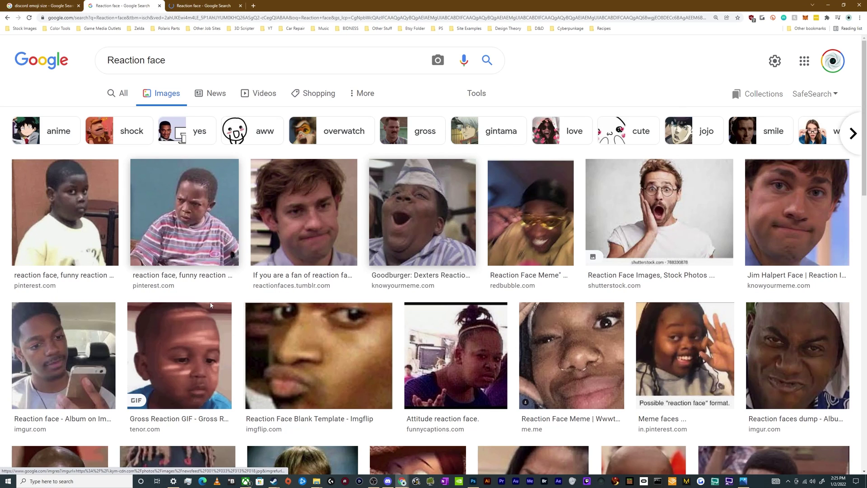
pyautogui.scroll(-4, 149, 233)
pyautogui.scroll(-3, 150, 234)
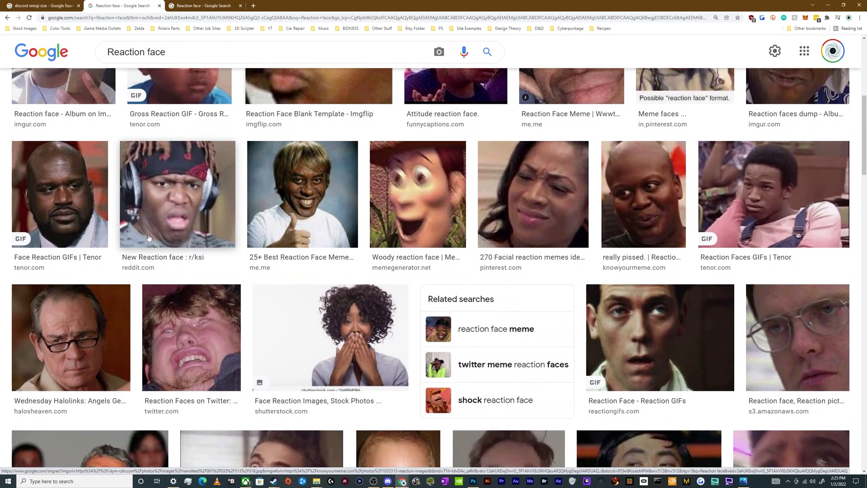
pyautogui.middleClick(393, 214)
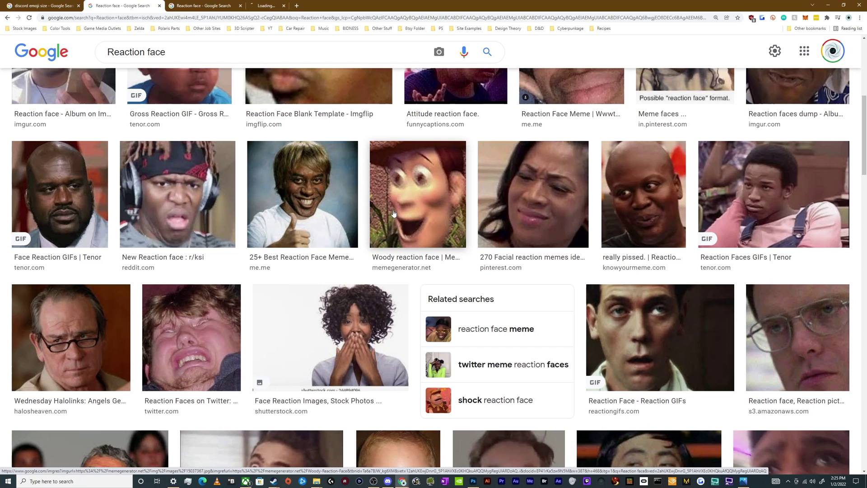
pyautogui.middleClick(181, 212)
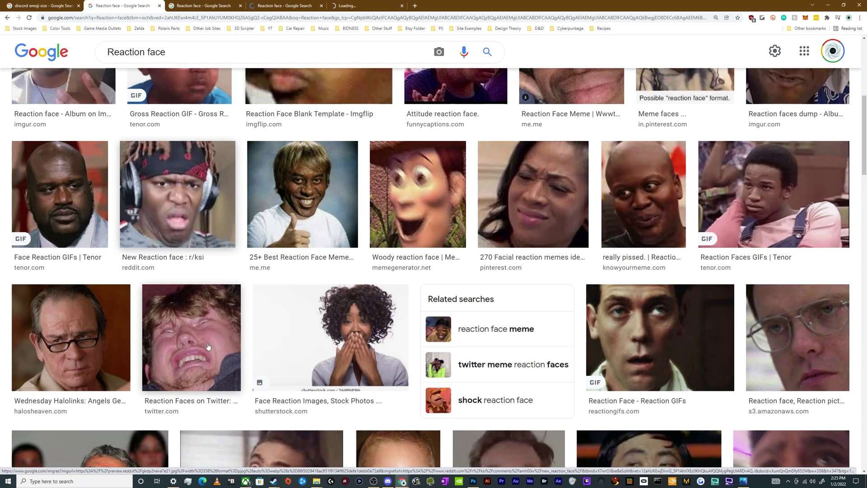
pyautogui.scroll(-7, 208, 347)
pyautogui.scroll(-2, 270, 307)
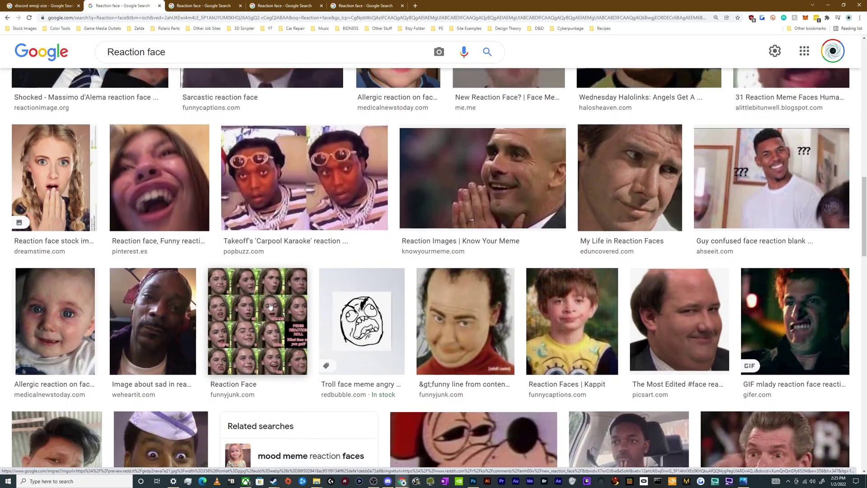
pyautogui.scroll(-3, 270, 306)
pyautogui.scroll(4, 407, 329)
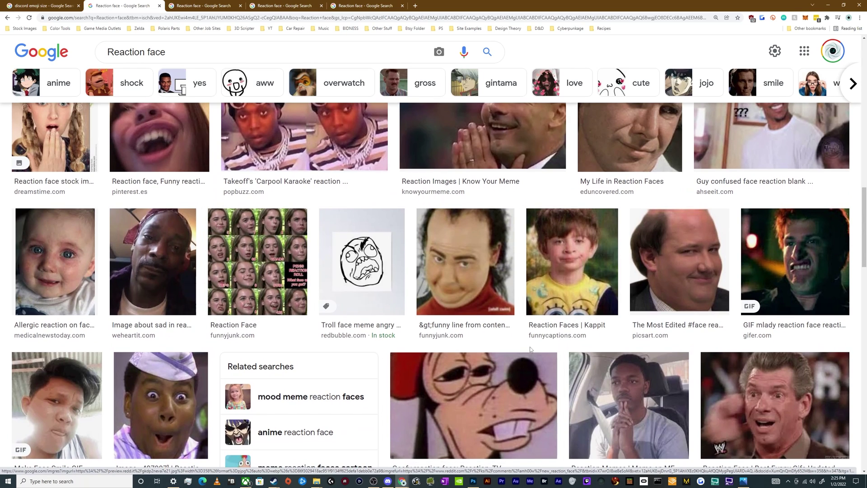
pyautogui.scroll(-10, 337, 250)
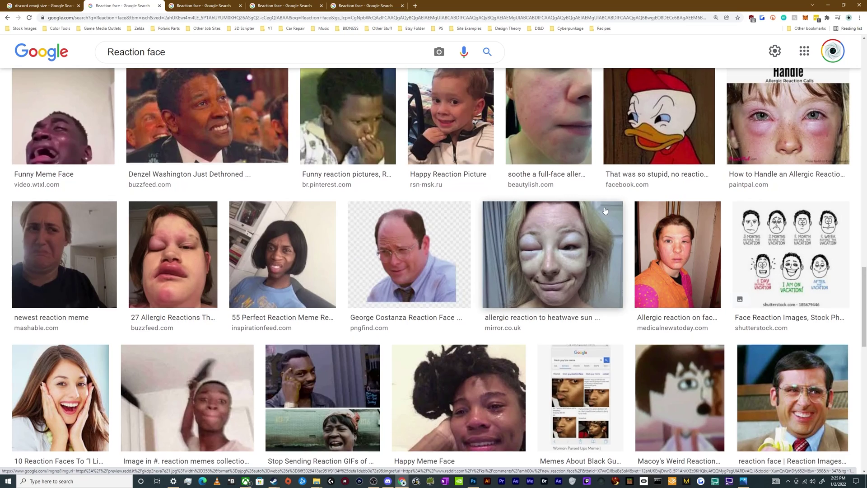
pyautogui.scroll(-5, 605, 211)
pyautogui.scroll(-1, 340, 197)
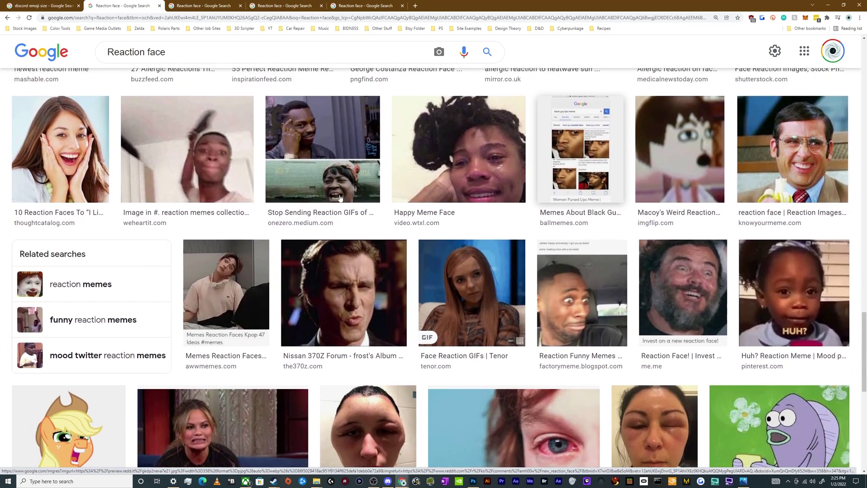
pyautogui.scroll(-9, 340, 197)
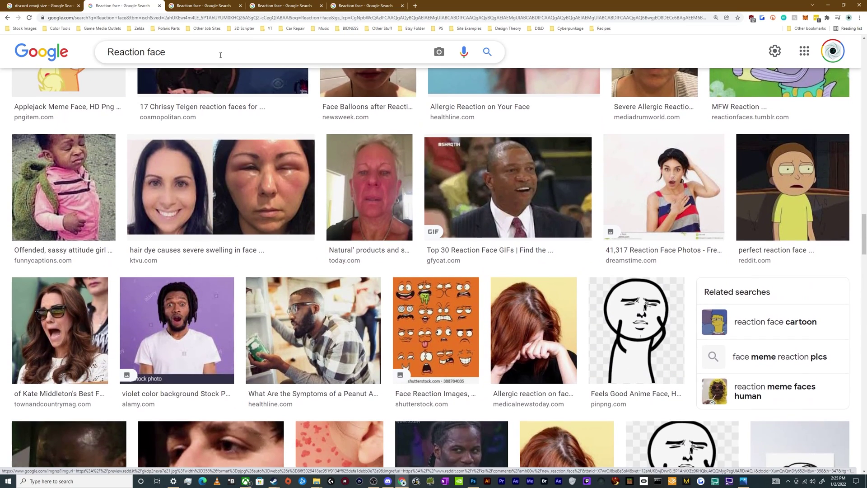
# Search for 'Goofy reaction face' and open two results in background tabs.
pyautogui.tripleClick(220, 55)
pyautogui.write('Goof')
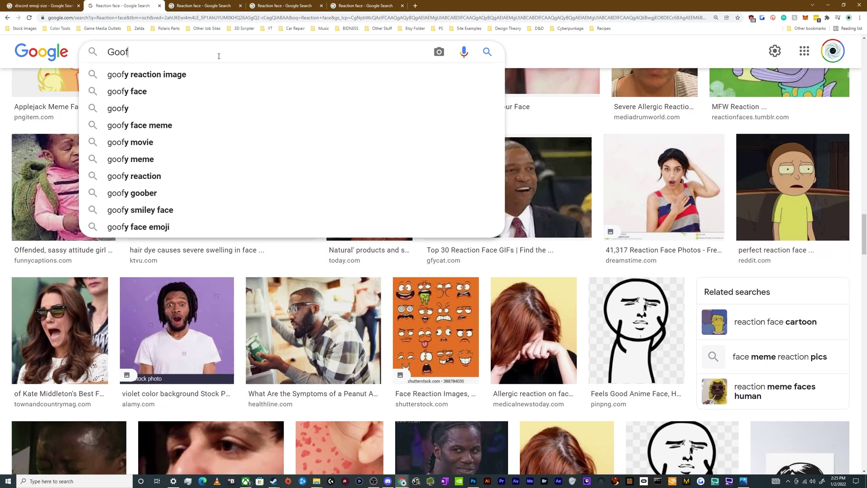
pyautogui.write('y reaction face')
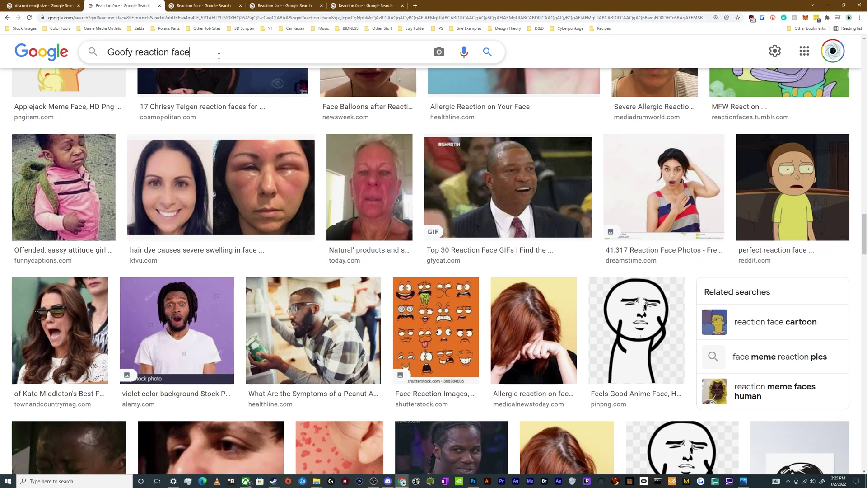
pyautogui.press('Return')
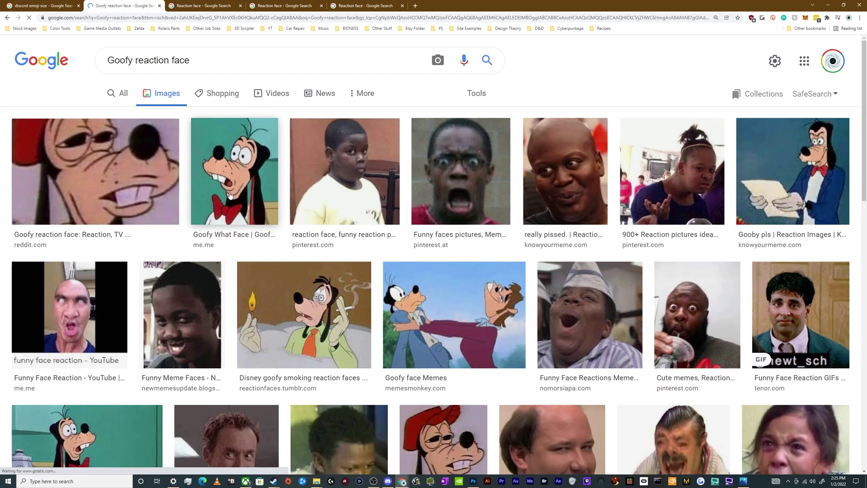
pyautogui.middleClick(232, 187)
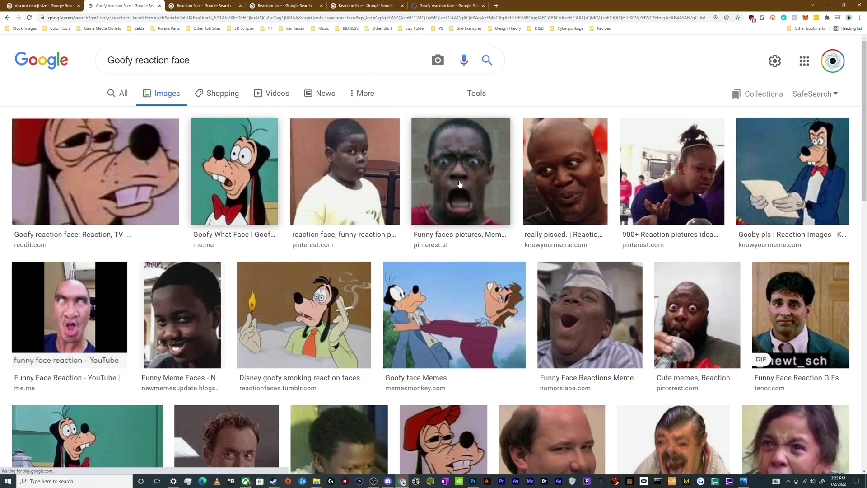
pyautogui.middleClick(697, 316)
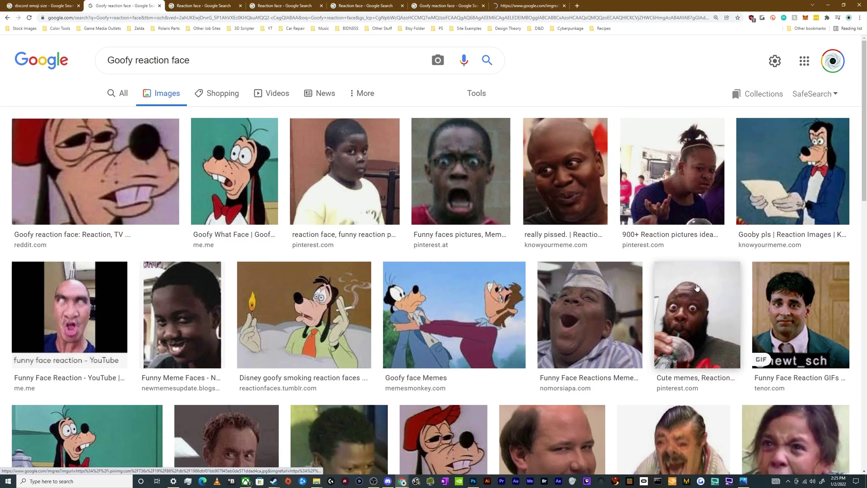
# Copy the Goodburger reaction image from its tab.
pyautogui.click(203, 5)
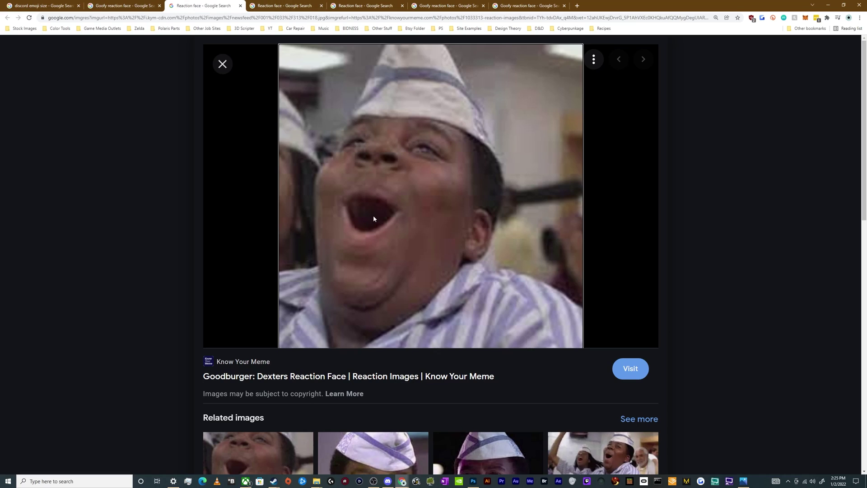
pyautogui.rightClick(423, 256)
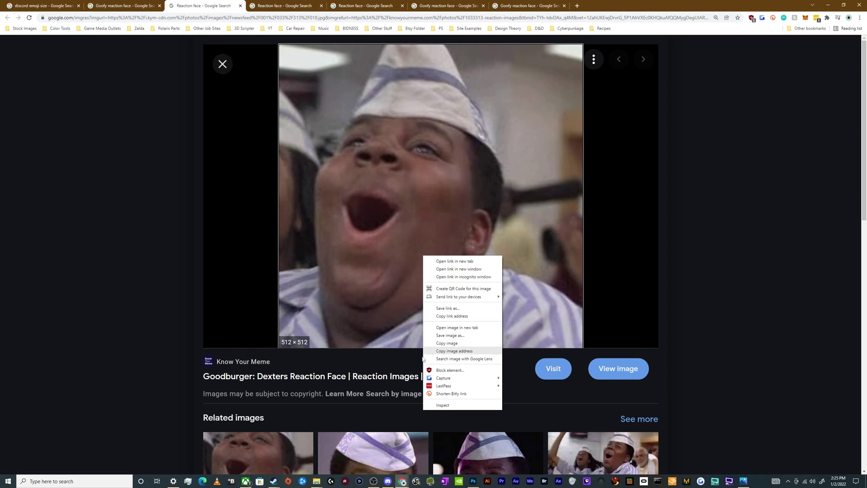
pyautogui.click(447, 344)
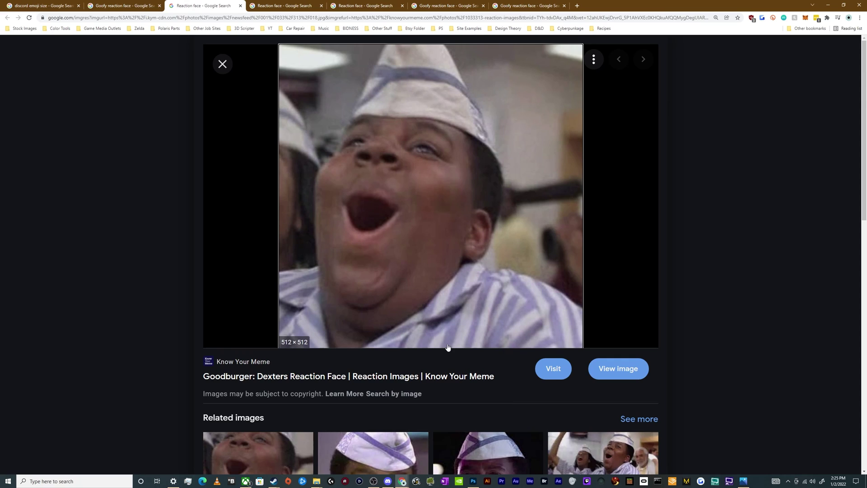
# Paste the Goodburger face into Photoshop's square canvas and start transforming it.
pyautogui.click(472, 481)
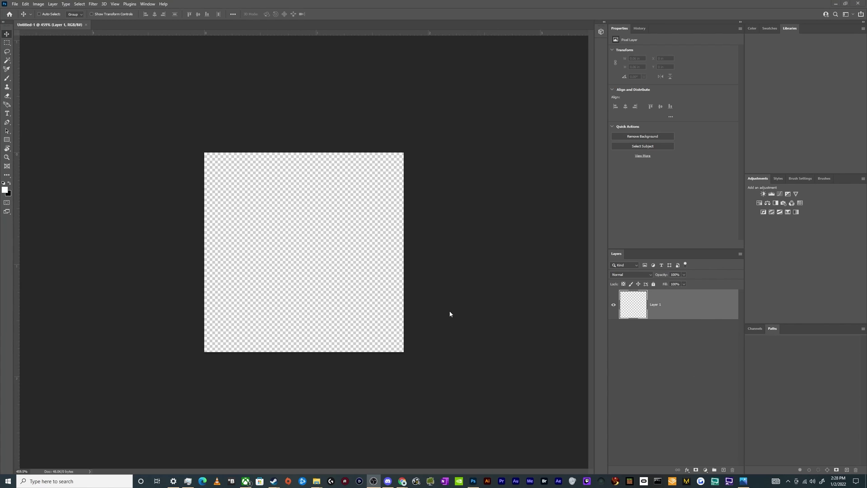
pyautogui.click(449, 314)
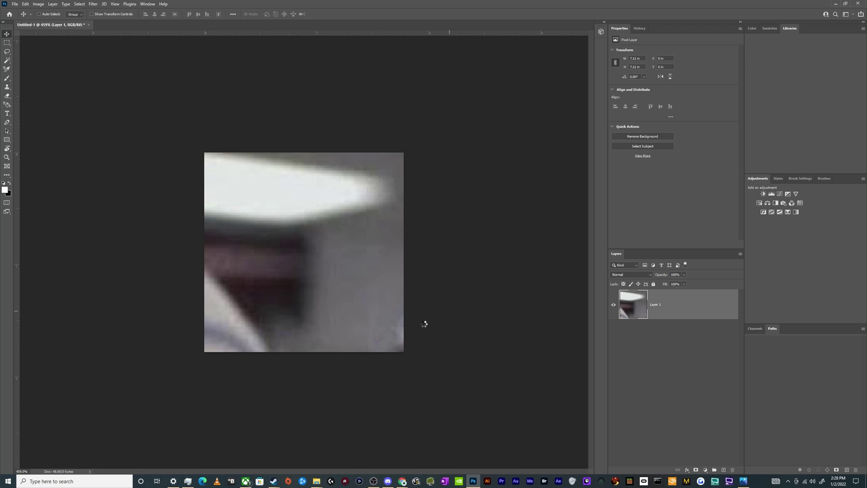
pyautogui.hotkey('ctrl', 't')
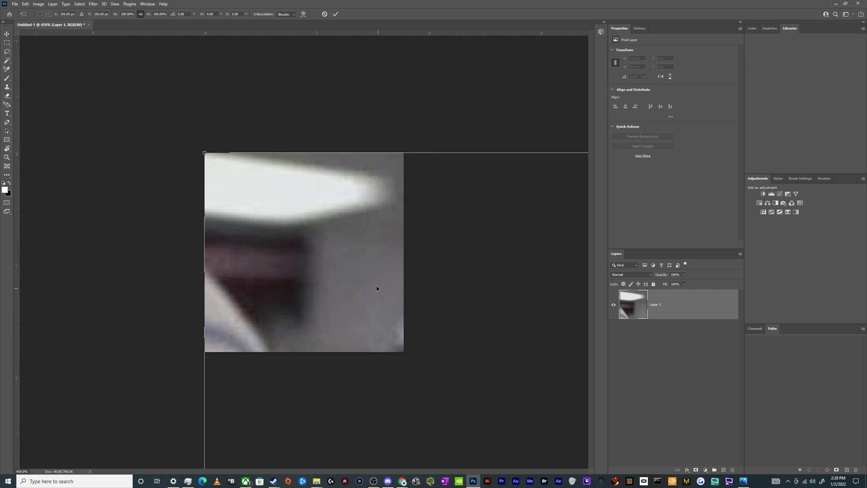
# Scale the Goodburger face to fill the square, then bring up the save dialog.
pyautogui.hotkey('ctrl', '-')
pyautogui.hotkey('ctrl', '-')
pyautogui.hotkey('ctrl', '-')
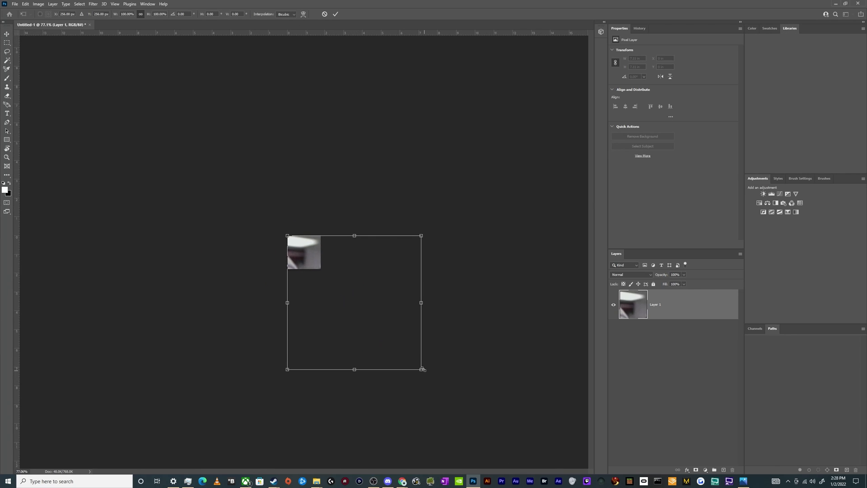
pyautogui.moveTo(423, 370); pyautogui.dragTo(331, 278)
pyautogui.hotkey('ctrl', '+')
pyautogui.hotkey('ctrl', '+')
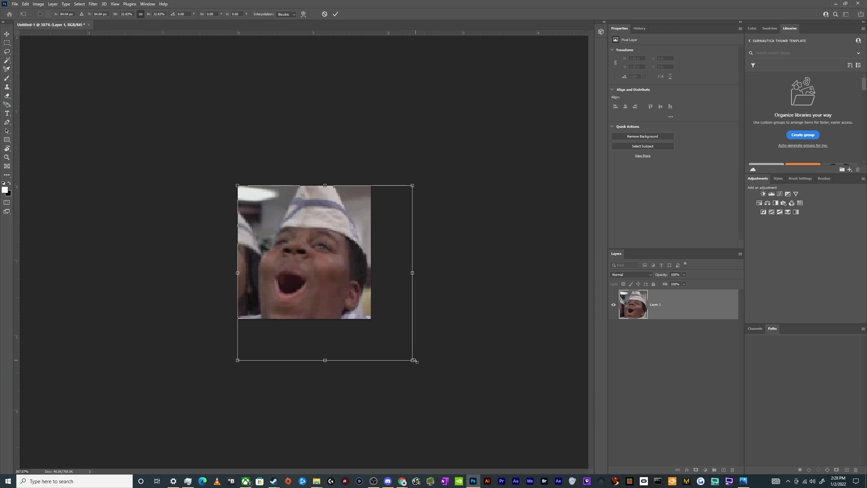
pyautogui.moveTo(413, 361); pyautogui.dragTo(351, 307)
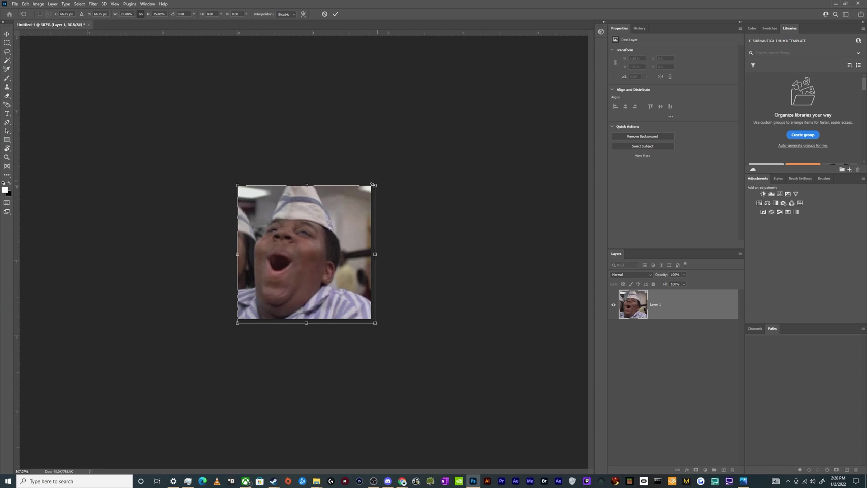
pyautogui.moveTo(372, 184); pyautogui.dragTo(404, 159)
pyautogui.press('Return')
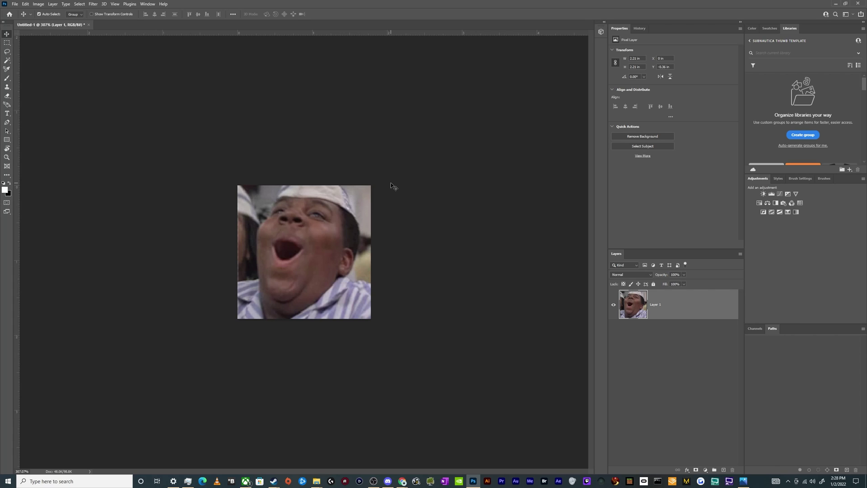
pyautogui.hotkey('ctrl', 's')
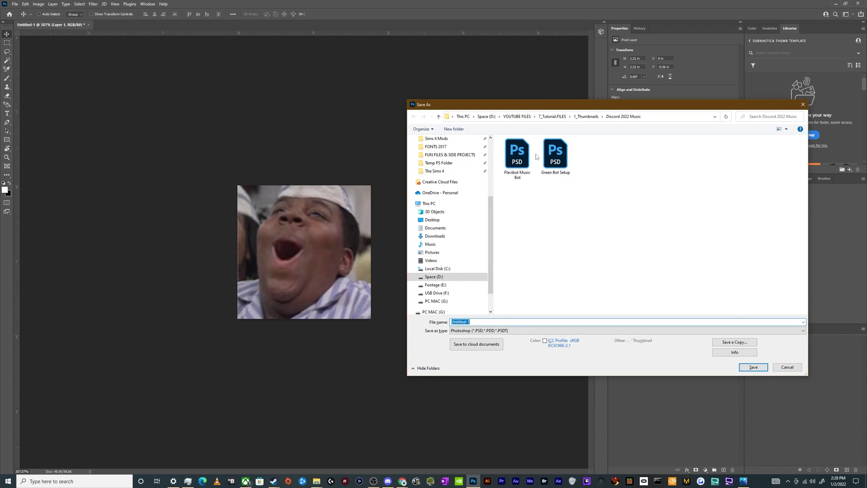
# Save the document in a new Discord Emojis folder under 7_Tutorial.FILES, naming it Discord Emoji Template.
pyautogui.click(551, 117)
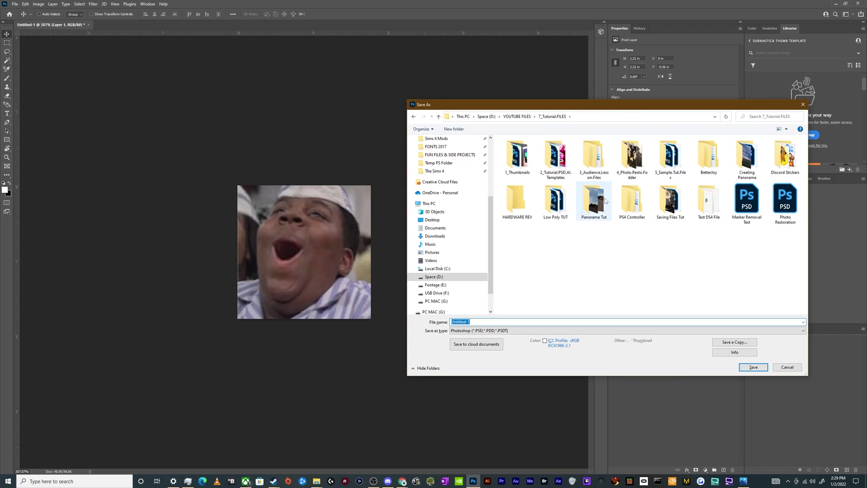
pyautogui.click(454, 129)
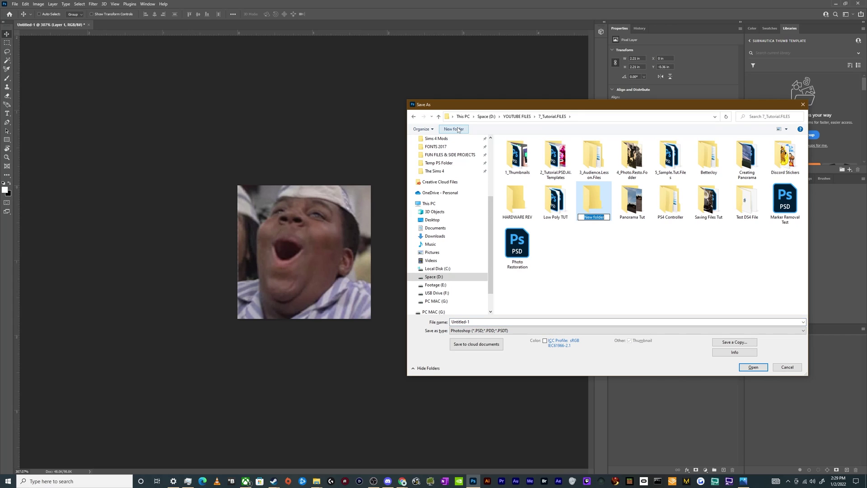
pyautogui.write('Discord Emojis')
pyautogui.press('Return')
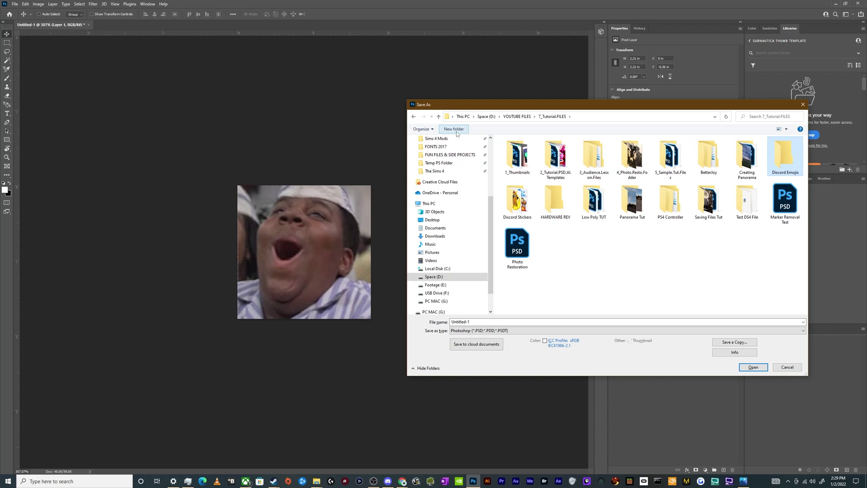
pyautogui.press('Return')
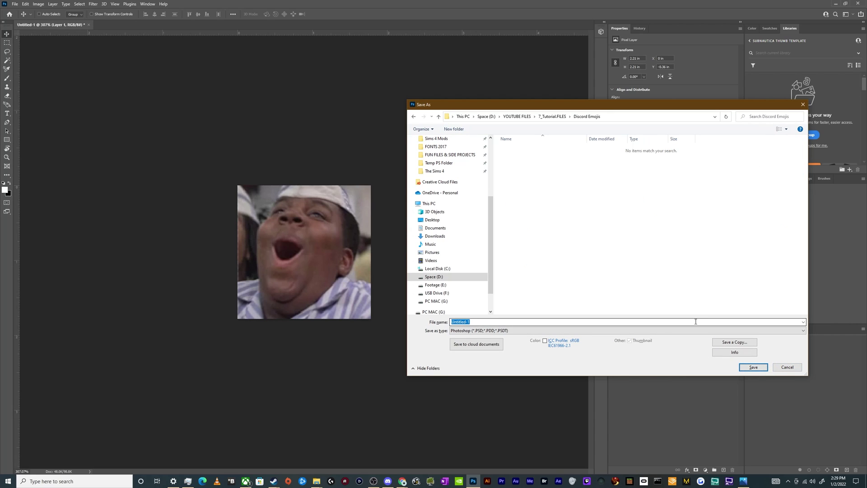
pyautogui.press('Return')
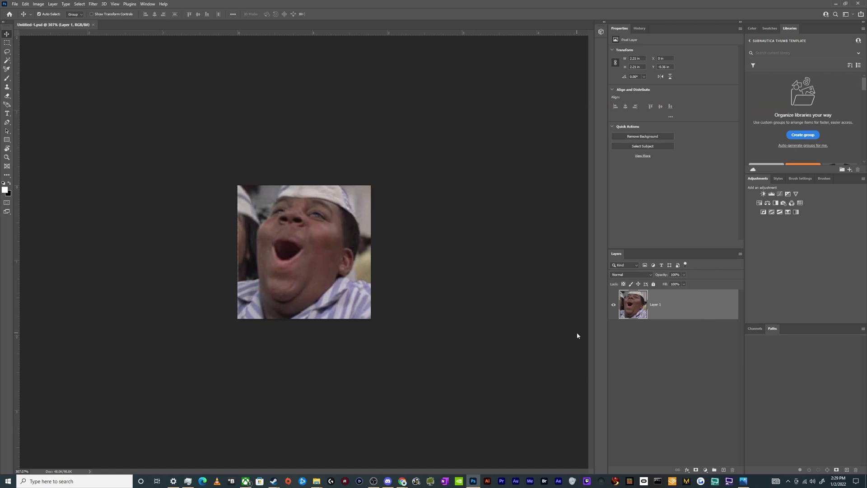
pyautogui.hotkey('ctrl', 'shift', 's')
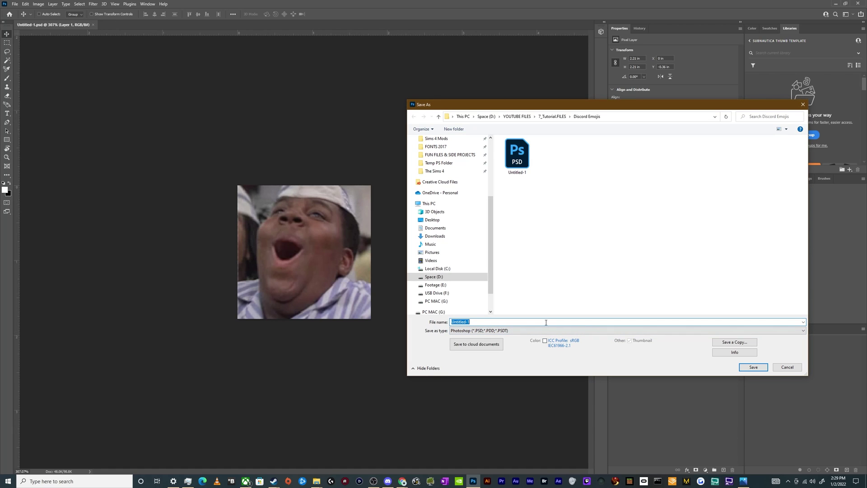
pyautogui.write('Discord Emoji Template')
# Finish saving the file as Discord Emoji Template.psd.
pyautogui.press('Return')
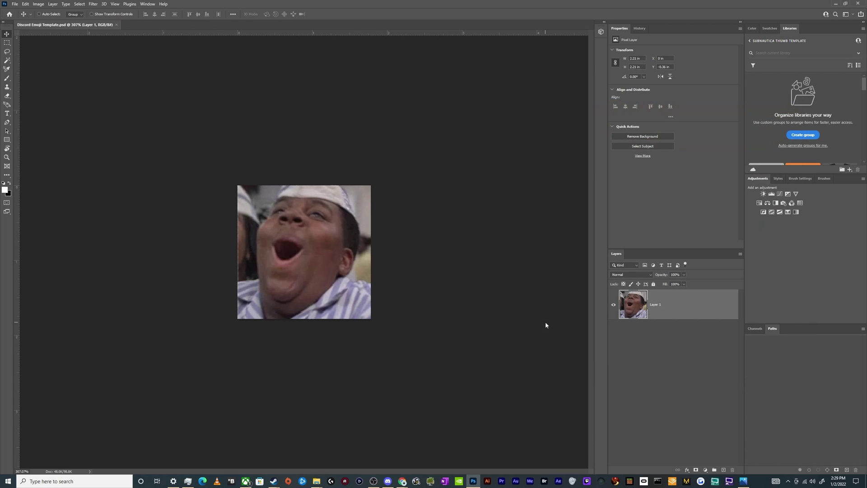
pyautogui.scroll(3, 268, 264)
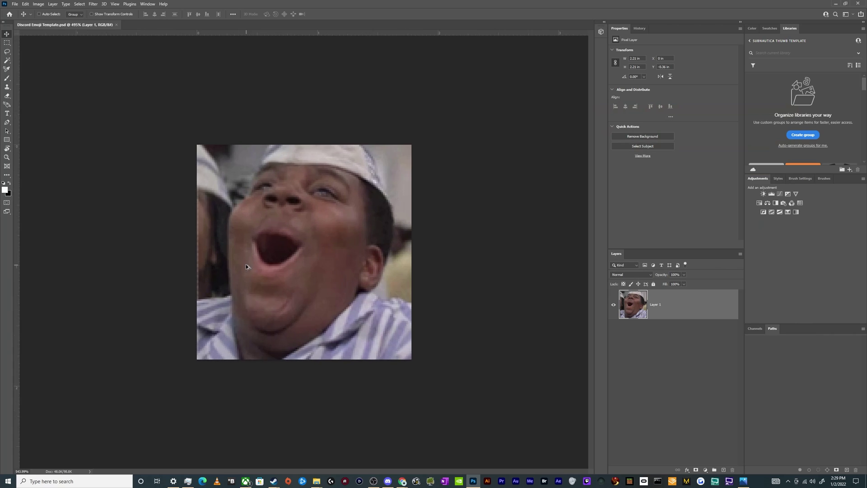
pyautogui.scroll(-1, 267, 264)
pyautogui.press('ctrl')
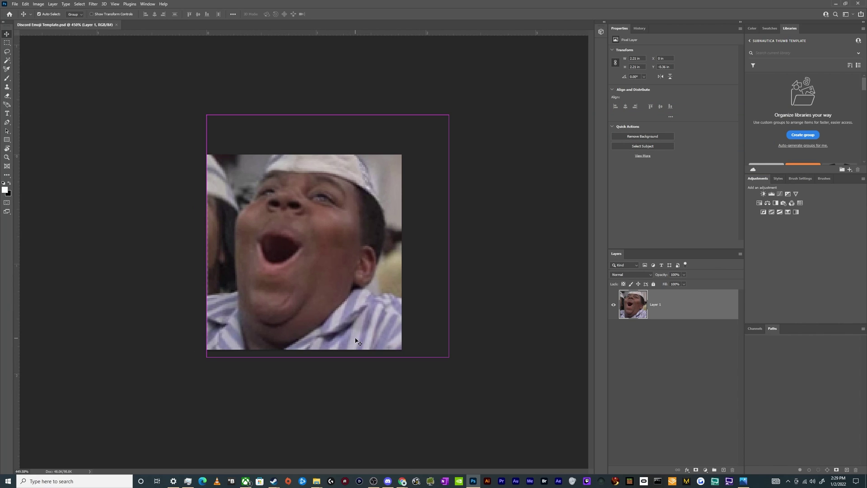
pyautogui.hotkey('ctrl', 'alt', 'shift', 'w')
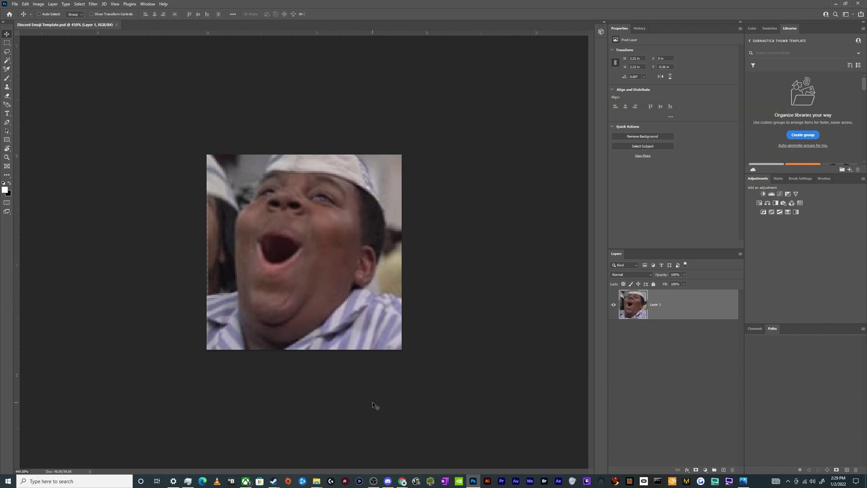
# Save a JPEG copy named Keenan Emoji, accepting the JPEG quality options.
pyautogui.hotkey('ctrl', 'alt', 's')
pyautogui.click(461, 331)
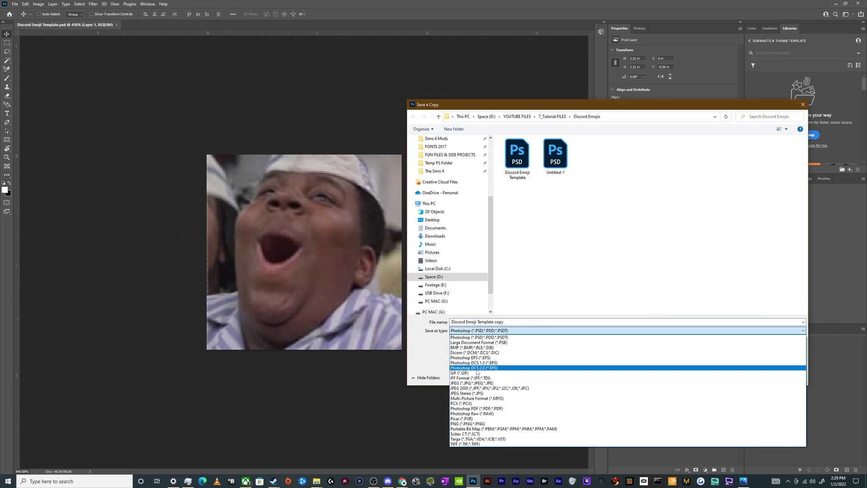
pyautogui.click(477, 383)
pyautogui.tripleClick(483, 322)
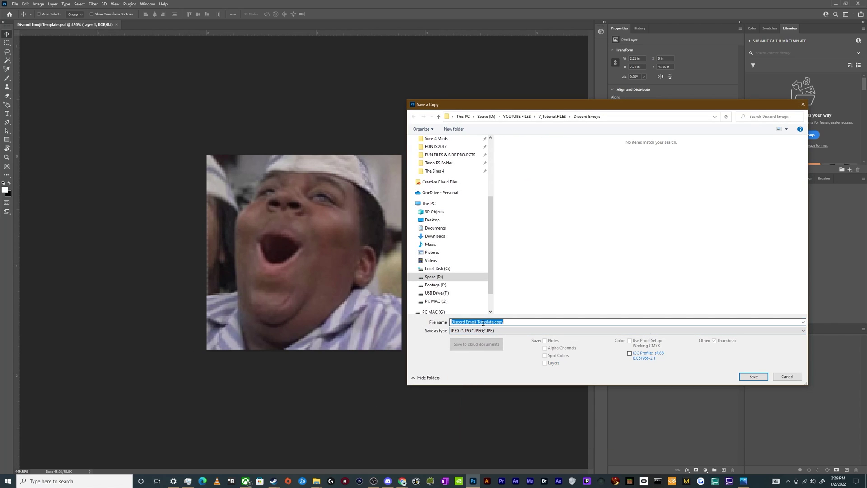
pyautogui.write('Keenan Emoji')
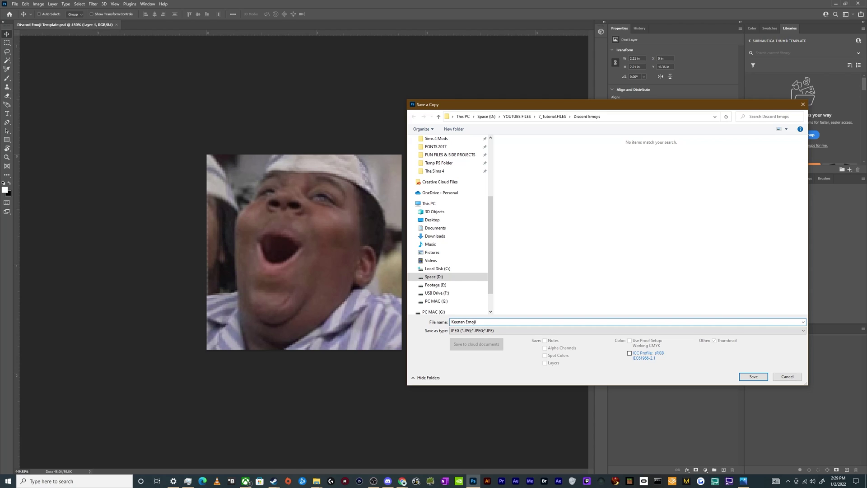
pyautogui.press('Return')
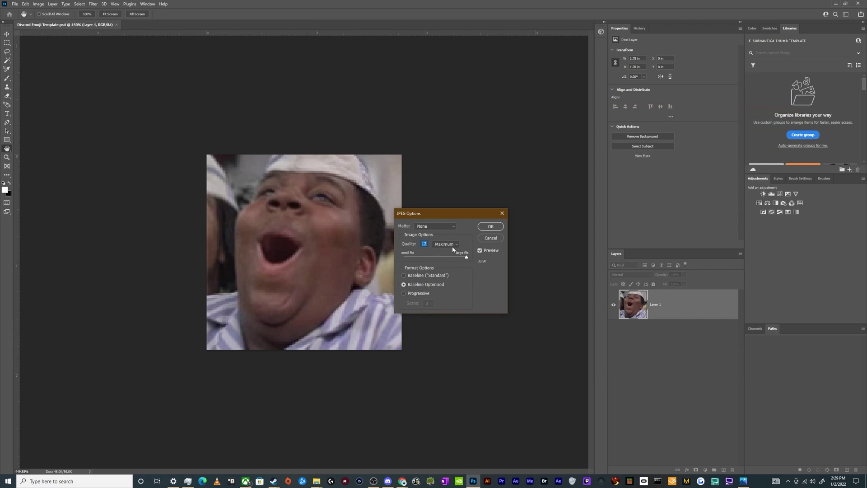
pyautogui.click(491, 226)
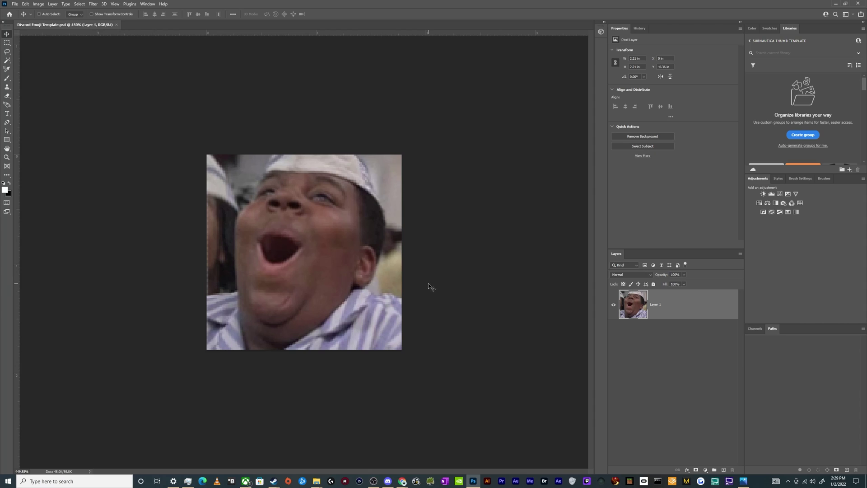
# Save the JPEG copy again, replacing the existing Keenan Emoji.jpg.
pyautogui.hotkey('ctrl', 'alt', 's')
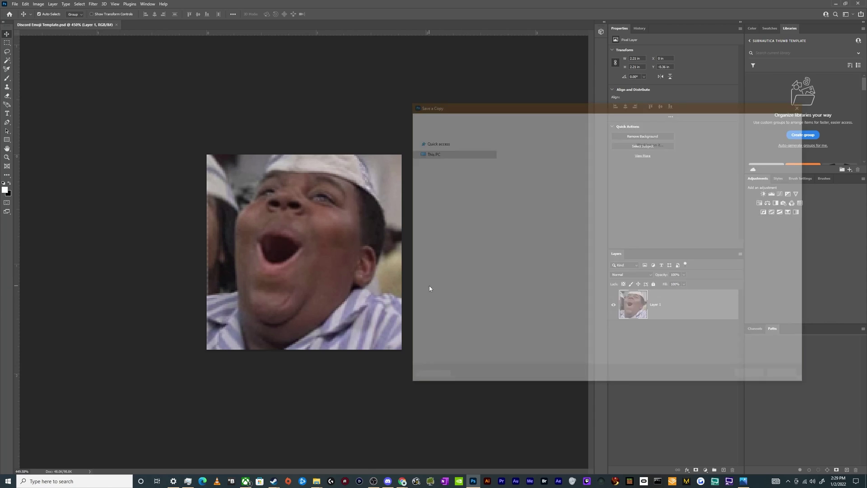
pyautogui.click(508, 331)
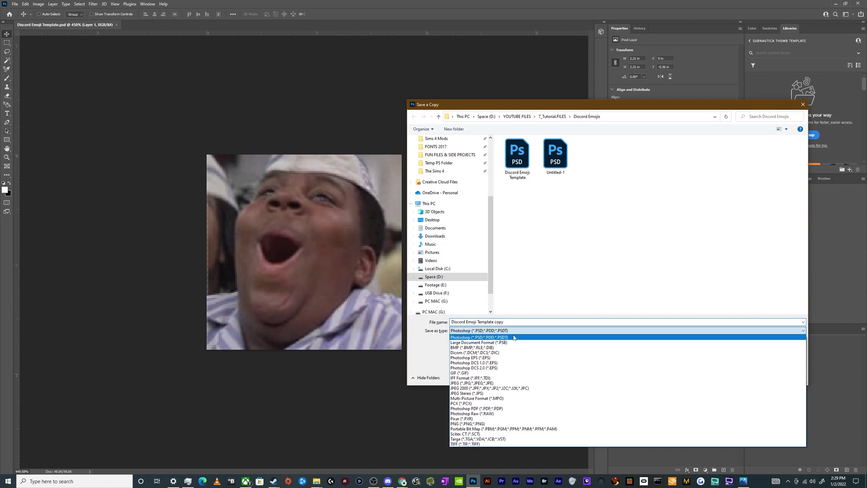
pyautogui.click(508, 383)
pyautogui.click(517, 153)
pyautogui.click(761, 378)
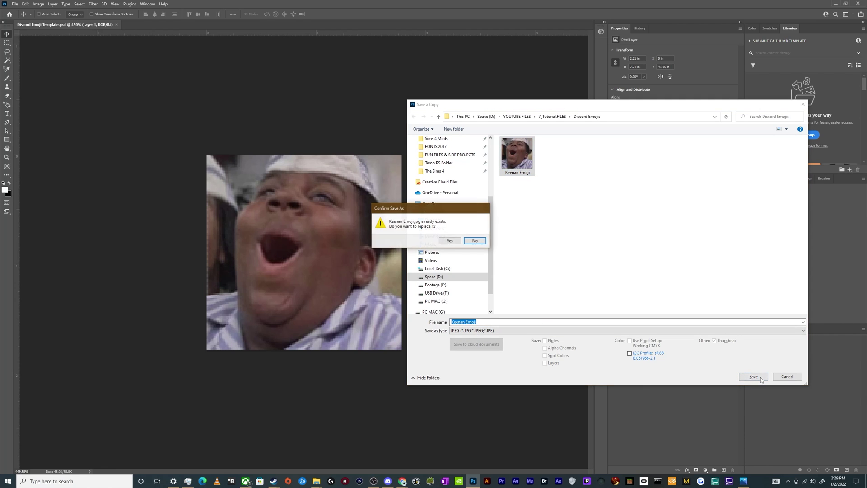
pyautogui.click(452, 243)
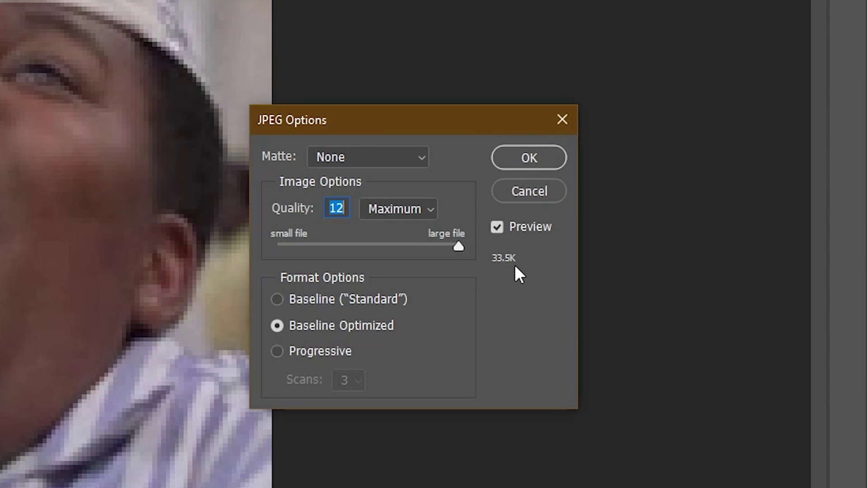
pyautogui.moveTo(376, 121); pyautogui.dragTo(423, 106)
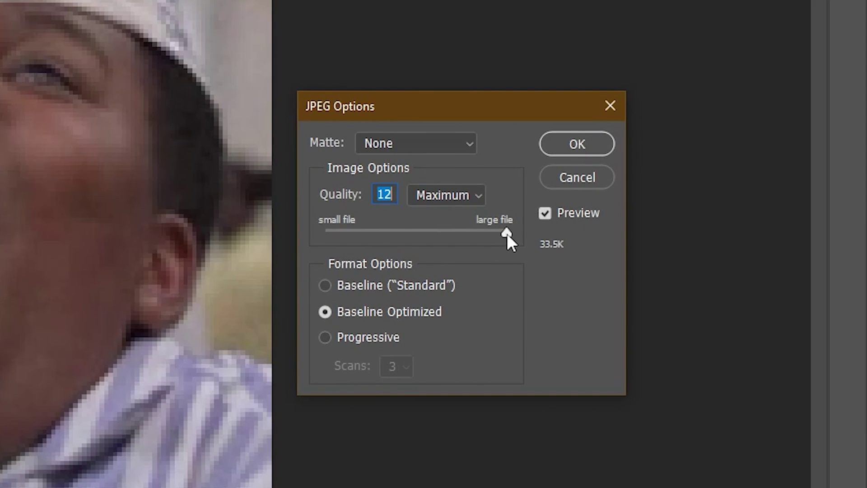
pyautogui.moveTo(507, 233); pyautogui.dragTo(535, 230)
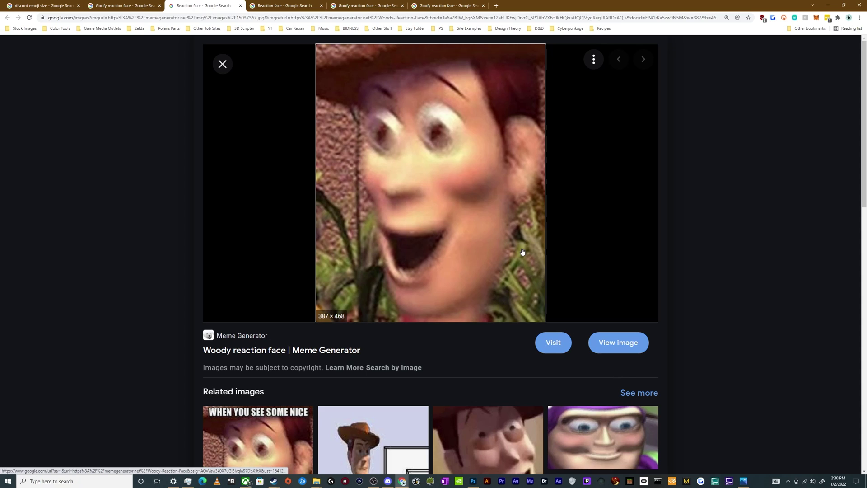
# Scroll the related images, then return to the grinning Woody image preview.
pyautogui.scroll(-5, 506, 256)
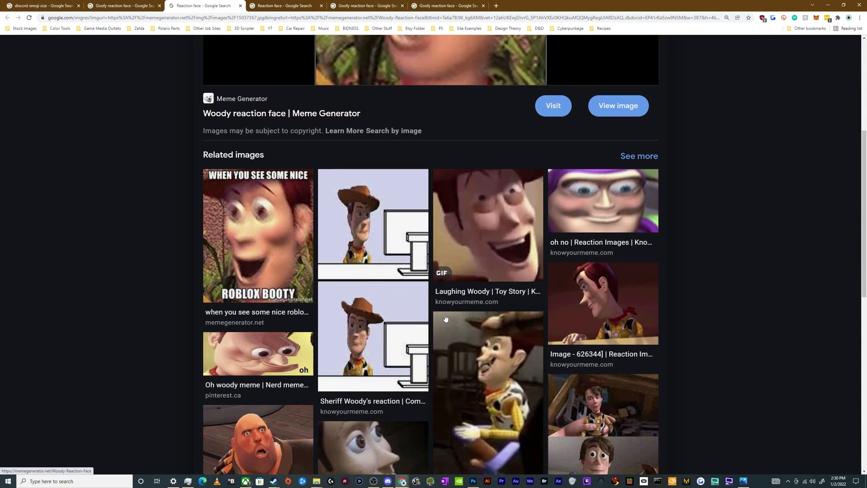
pyautogui.scroll(-5, 445, 316)
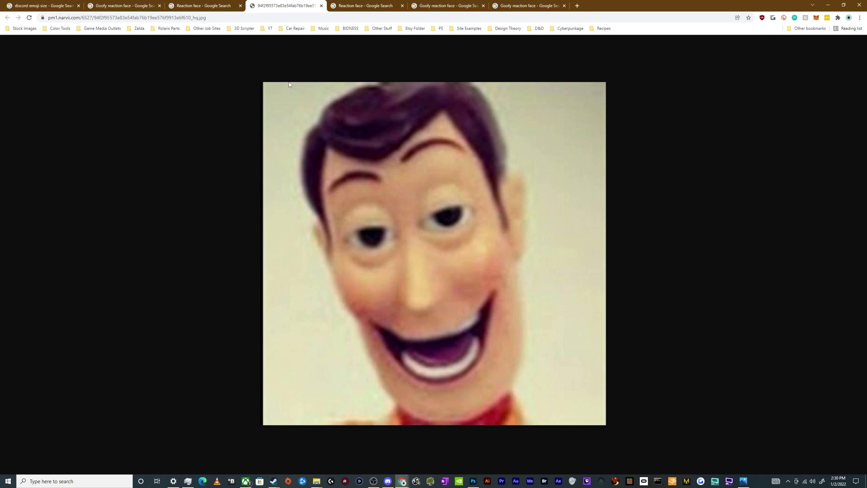
pyautogui.click(210, 5)
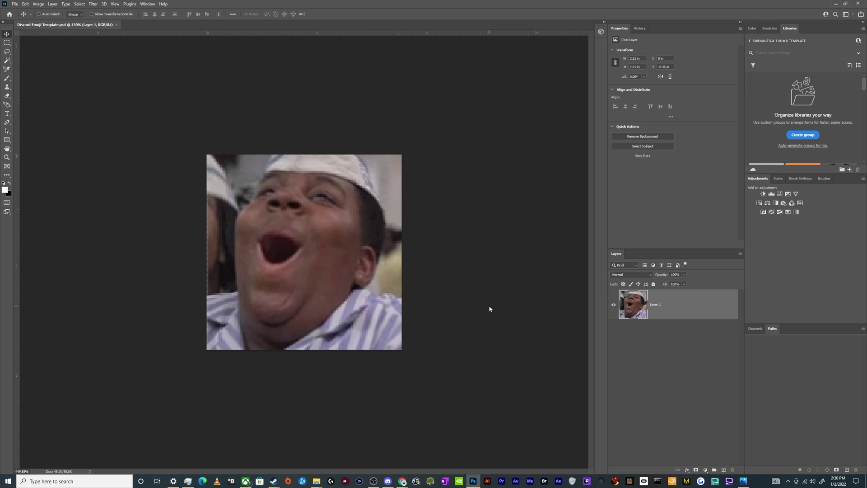
# Paste the Woody face as Layer 2, scale it to fill the canvas, and nudge it into place.
pyautogui.hotkey('ctrl', 'v')
pyautogui.scroll(-3, 405, 324)
pyautogui.hotkey('ctrl', 't')
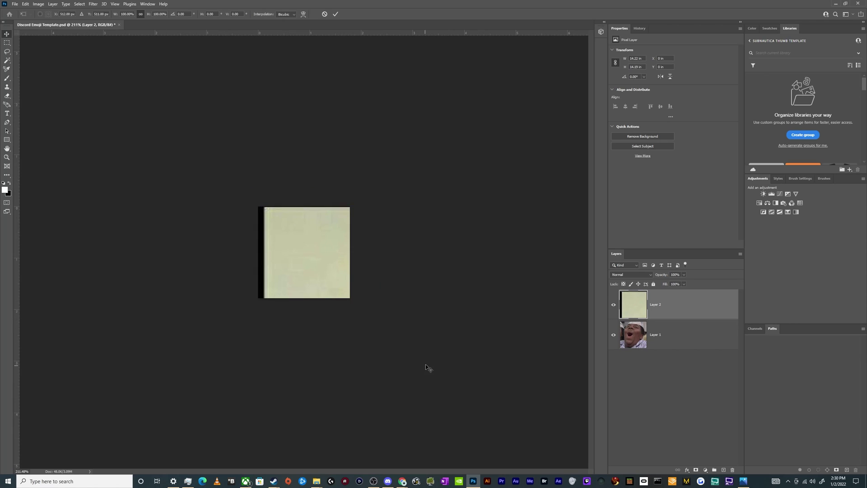
pyautogui.moveTo(259, 207); pyautogui.dragTo(300, 260)
pyautogui.moveTo(329, 323); pyautogui.dragTo(281, 270)
pyautogui.moveTo(315, 332); pyautogui.dragTo(305, 303)
pyautogui.press('Return')
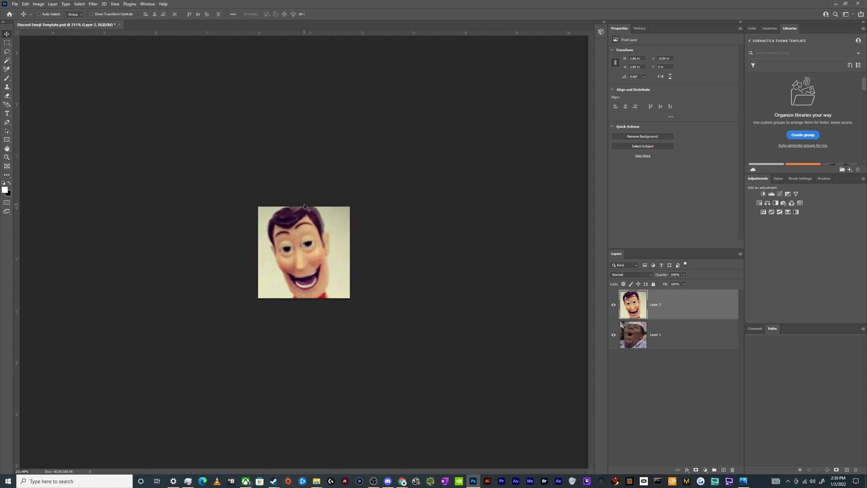
pyautogui.press('Up')
pyautogui.press('Up')
pyautogui.press('Up')
pyautogui.press('Up')
pyautogui.press('Up')
pyautogui.press('Up')
pyautogui.press('Up')
pyautogui.press('Down')
pyautogui.press('Down')
pyautogui.press('Down')
pyautogui.press('Down')
pyautogui.press('Down')
pyautogui.press('Down')
pyautogui.press('Down')
# Save a copy as a JPEG named Woody Emoji into the Discord Emojis folder, accepting default quality.
pyautogui.hotkey('ctrl', 'alt', 's')
pyautogui.write('Woody Emoji')
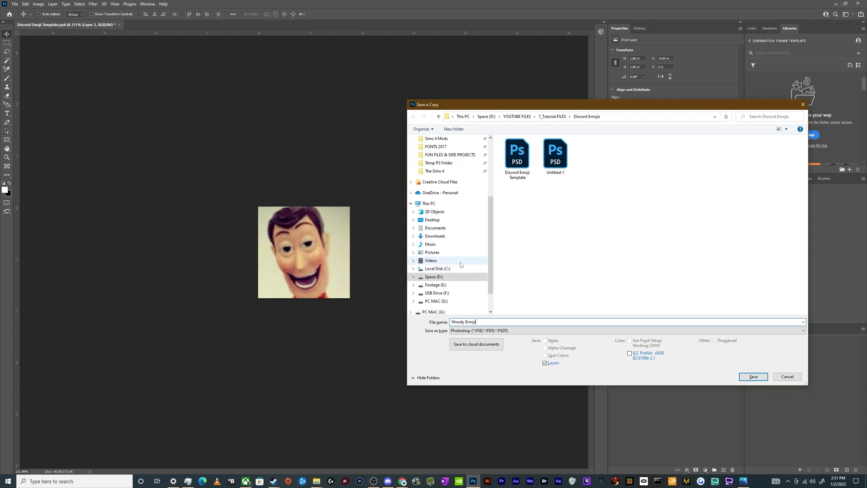
pyautogui.click(515, 330)
pyautogui.click(501, 387)
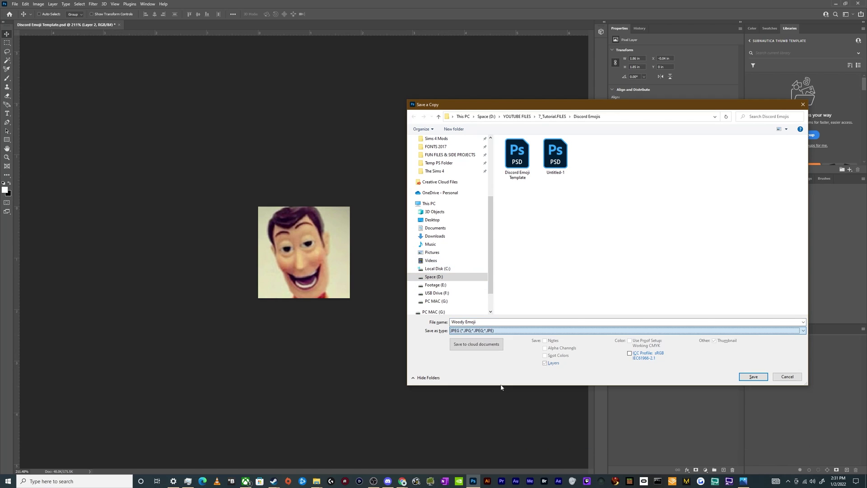
pyautogui.click(754, 377)
pyautogui.click(503, 223)
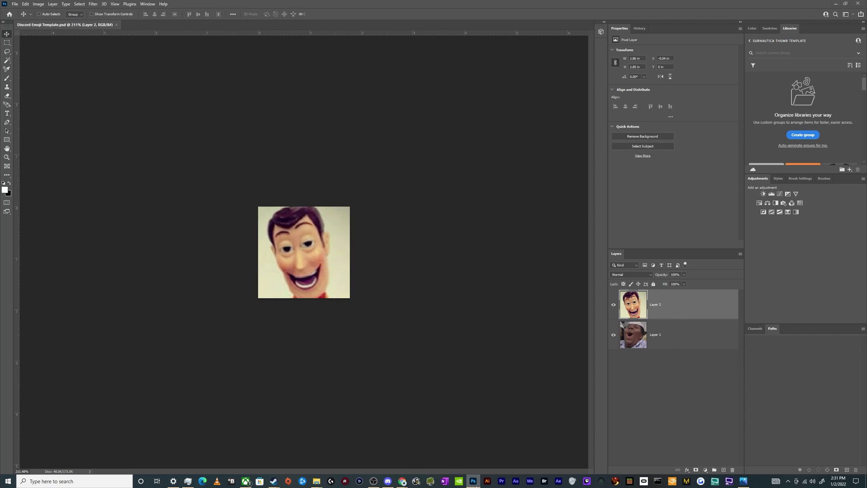
# Copy the full-size grimacing headphone face image from the browser.
pyautogui.hotkey('alt', 'Tab')
pyautogui.hotkey('ctrl', 'shift', 'Tab')
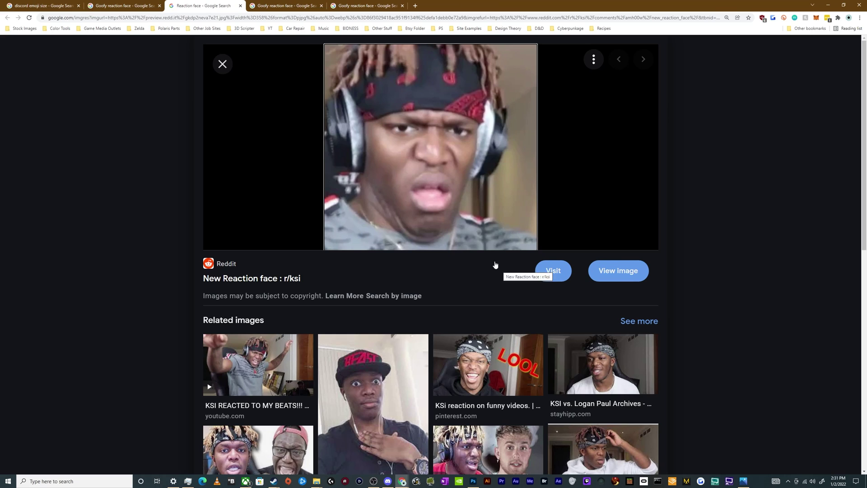
pyautogui.click(618, 271)
pyautogui.rightClick(441, 259)
pyautogui.click(455, 277)
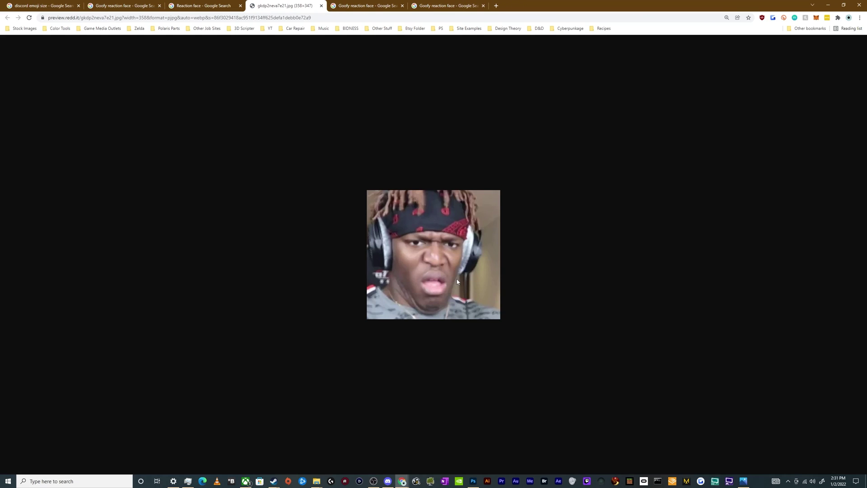
# Paste the headphone face as Layer 3 and scale it to fit the square canvas.
pyautogui.hotkey('alt', 'Tab')
pyautogui.hotkey('ctrl', 'v')
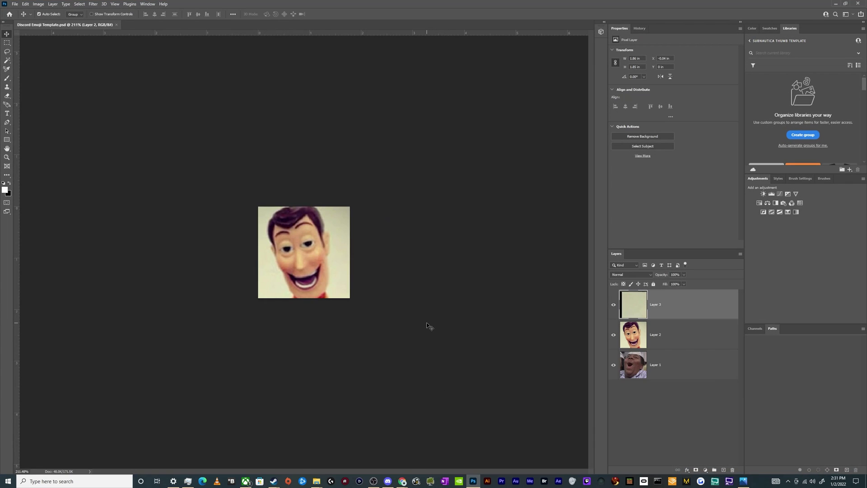
pyautogui.hotkey('ctrl', 'z')
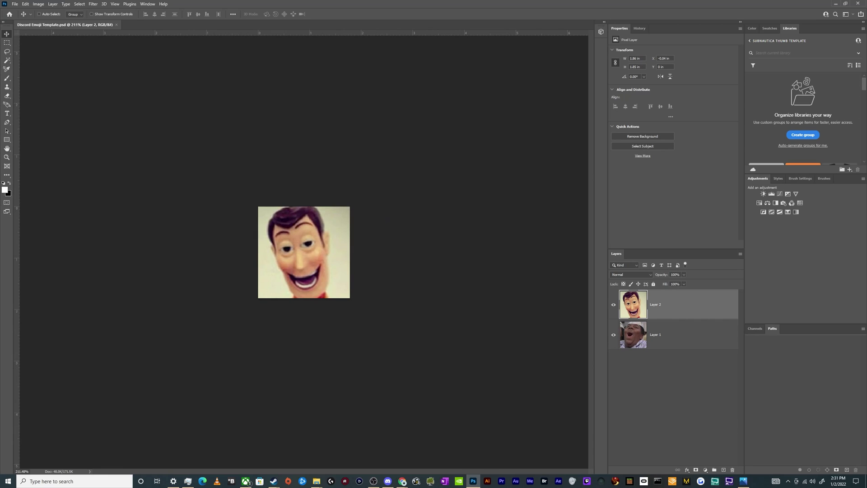
pyautogui.hotkey('ctrl', 'v')
pyautogui.hotkey('ctrl', 't')
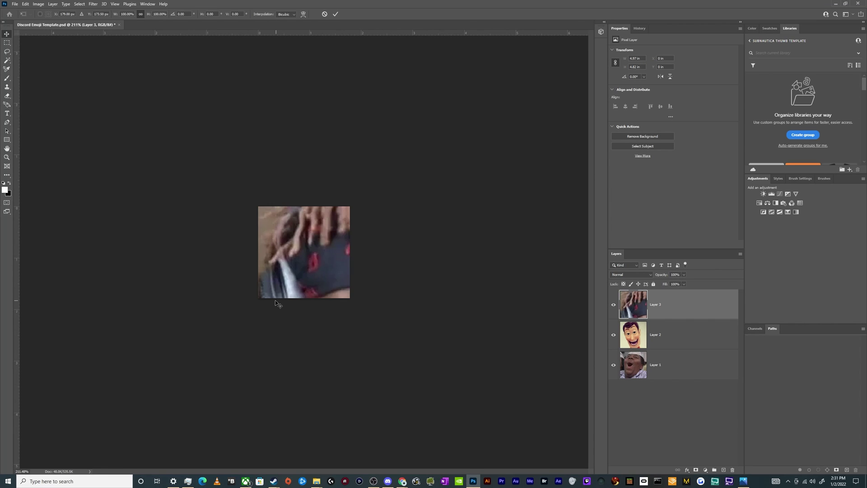
pyautogui.moveTo(515, 452); pyautogui.dragTo(334, 328)
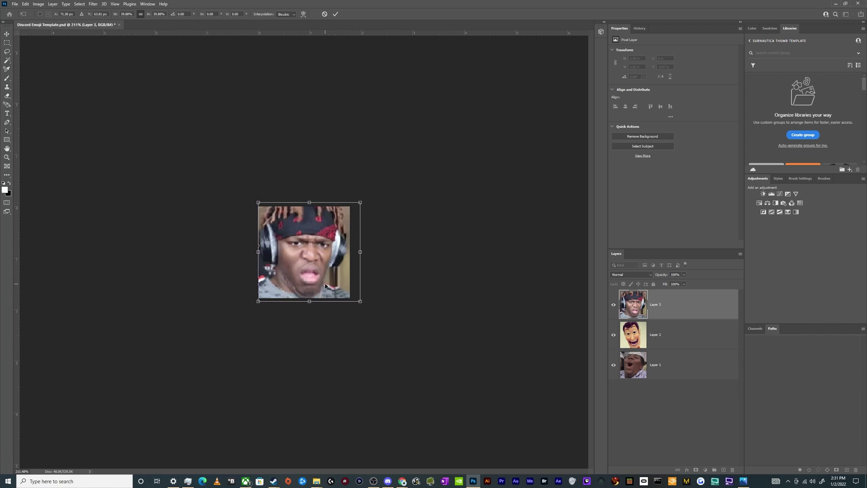
pyautogui.press('Return')
# Save a JPEG copy named KSI Emoji, then save the template document.
pyautogui.hotkey('ctrl', 'alt', 's')
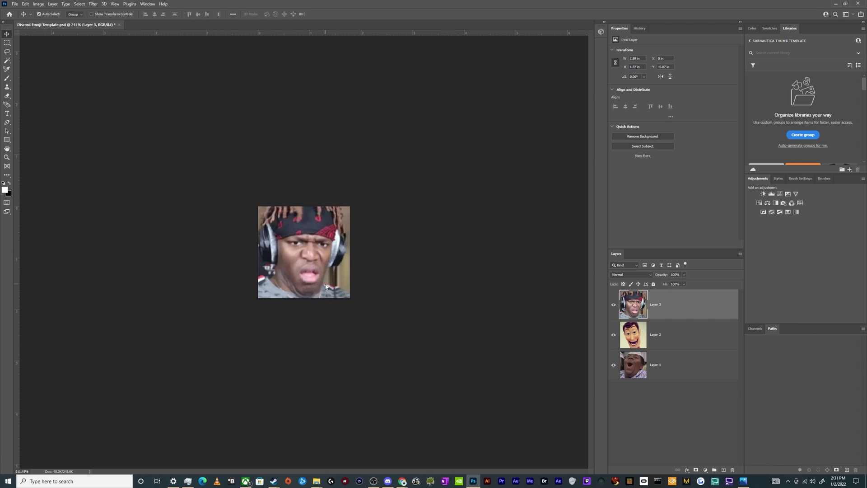
pyautogui.write('KSI Emoji')
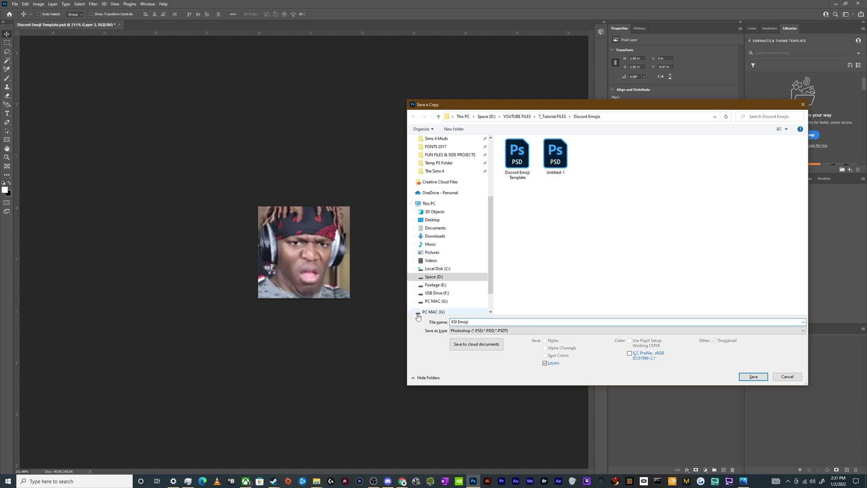
pyautogui.click(760, 331)
pyautogui.click(760, 385)
pyautogui.click(754, 377)
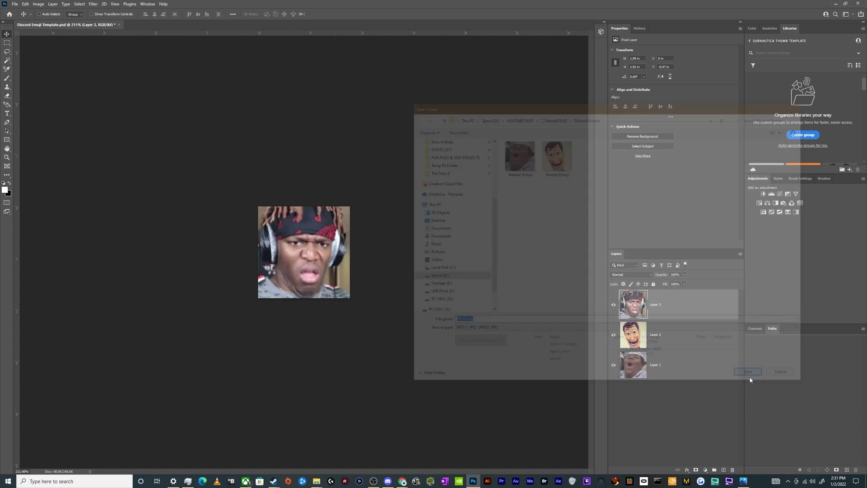
pyautogui.click(506, 221)
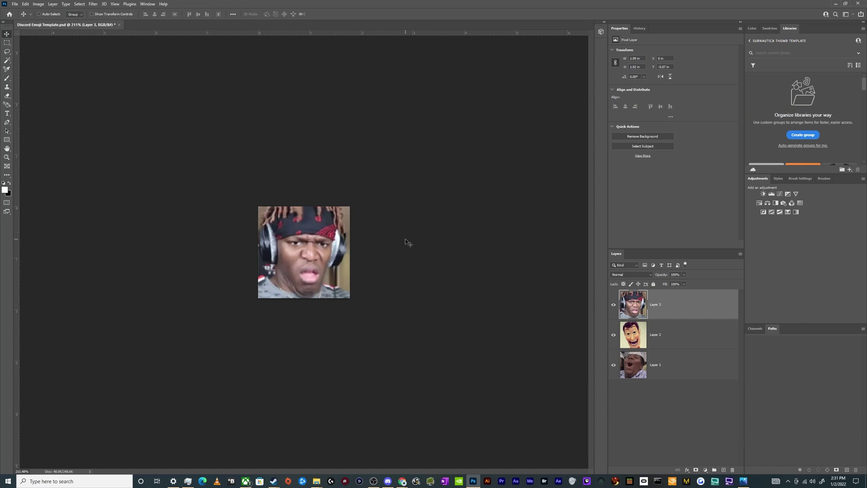
pyautogui.hotkey('ctrl', 's')
# Close the used image tabs and copy the full-size Goofy image from the browser.
pyautogui.moveTo(402, 481)
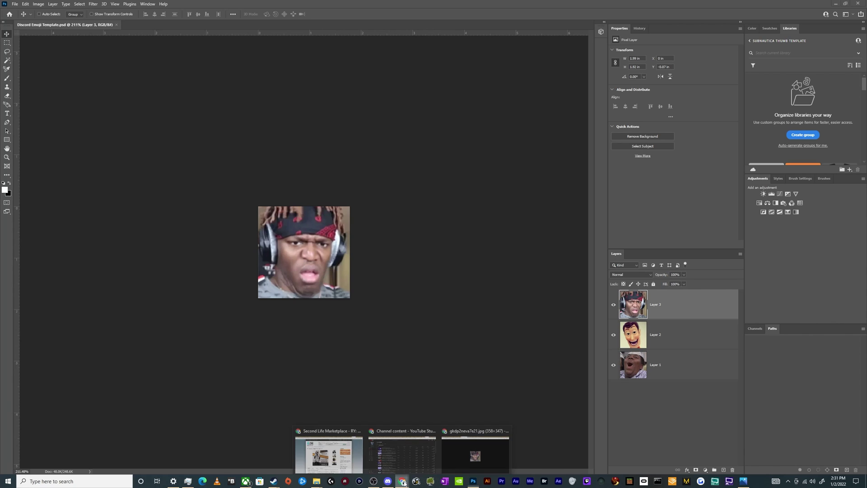
pyautogui.click(475, 454)
pyautogui.hotkey('ctrl', 'w')
pyautogui.hotkey('ctrl', 'w')
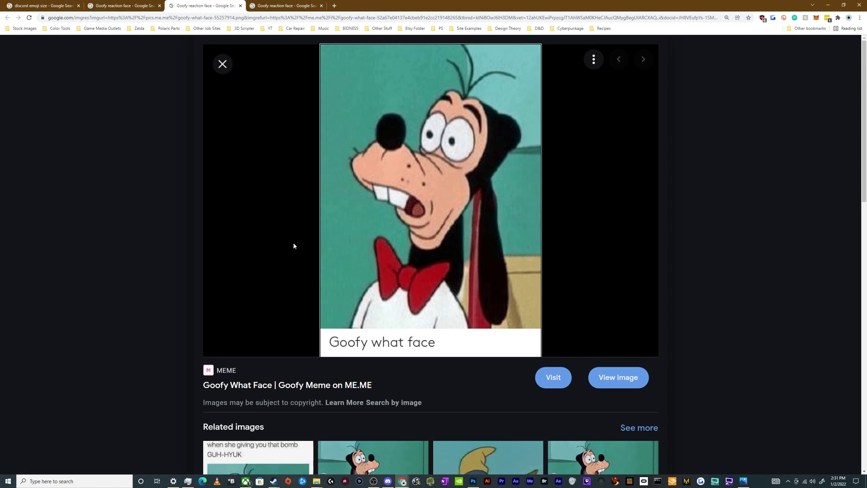
pyautogui.click(598, 386)
pyautogui.rightClick(411, 229)
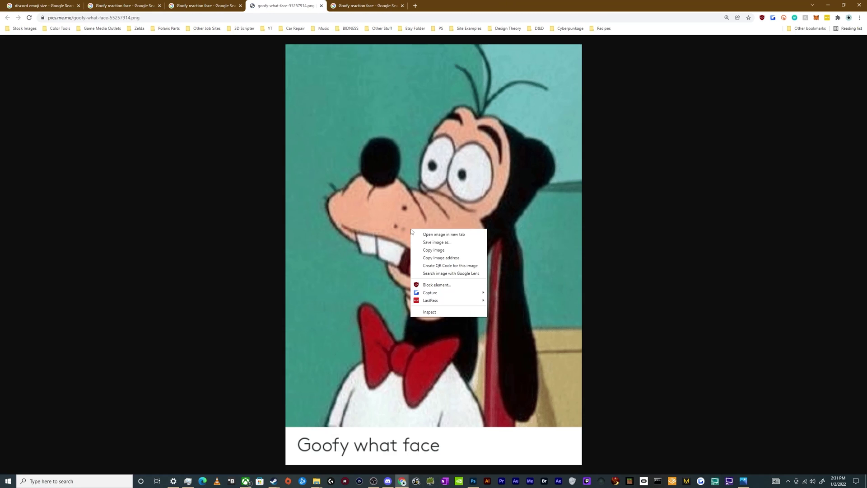
pyautogui.click(434, 249)
# Paste Goofy as Layer 4, scale him to about 29 percent and center him in the square.
pyautogui.click(473, 481)
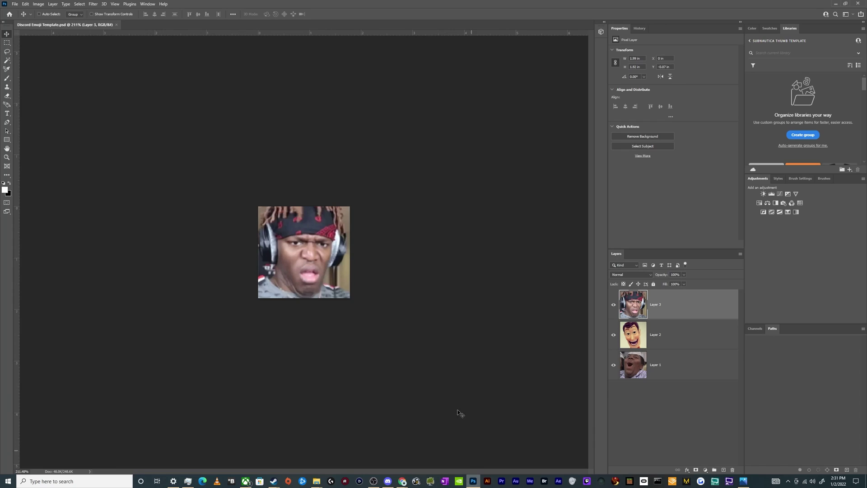
pyautogui.hotkey('ctrl', 'v')
pyautogui.hotkey('ctrl', 't')
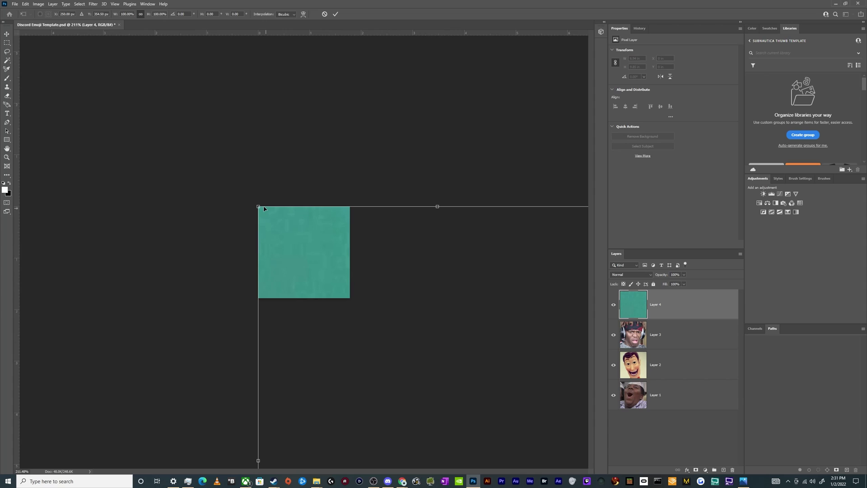
pyautogui.moveTo(258, 206); pyautogui.dragTo(285, 226)
pyautogui.moveTo(311, 279); pyautogui.dragTo(278, 250)
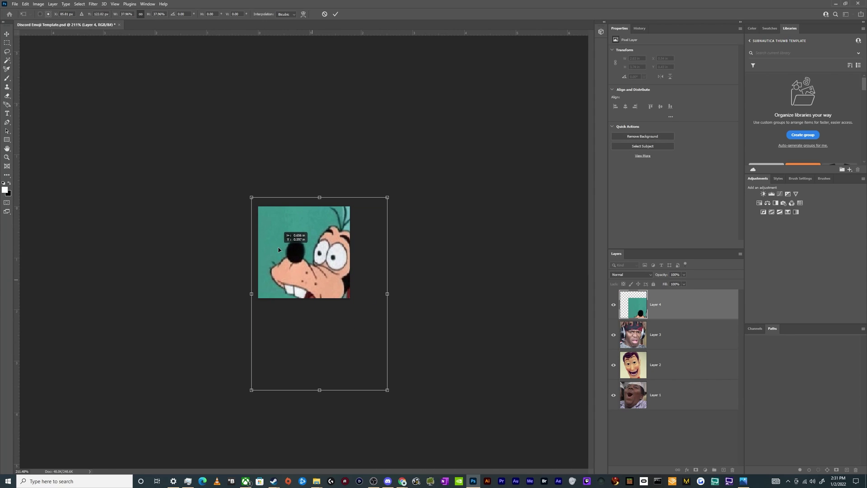
pyautogui.moveTo(386, 396); pyautogui.dragTo(327, 363)
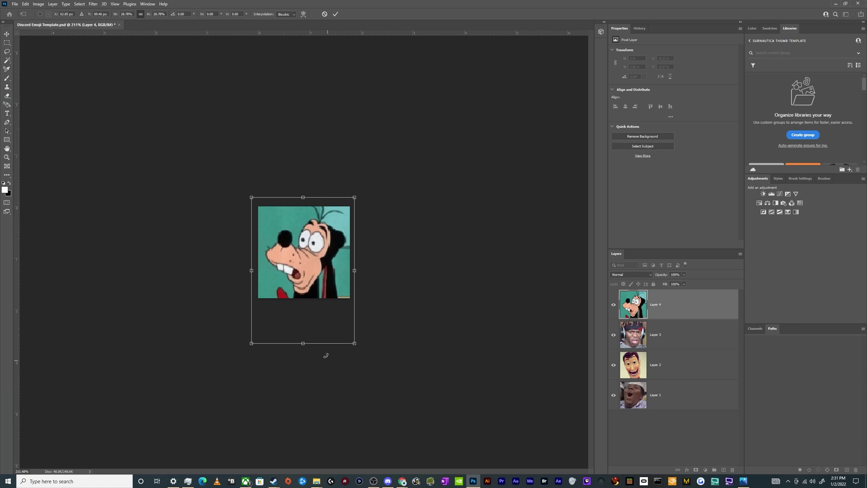
pyautogui.moveTo(306, 303); pyautogui.dragTo(313, 273)
pyautogui.press('Return')
# Save a JPEG copy named Goofy Emoji into the Discord Emojis folder.
pyautogui.hotkey('ctrl', 'alt', 's')
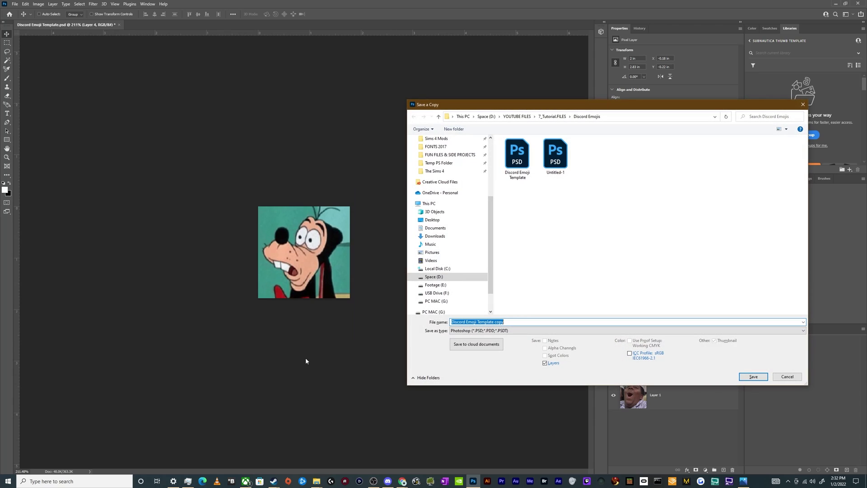
pyautogui.write('Goofy Emoji')
pyautogui.click(496, 332)
pyautogui.click(496, 382)
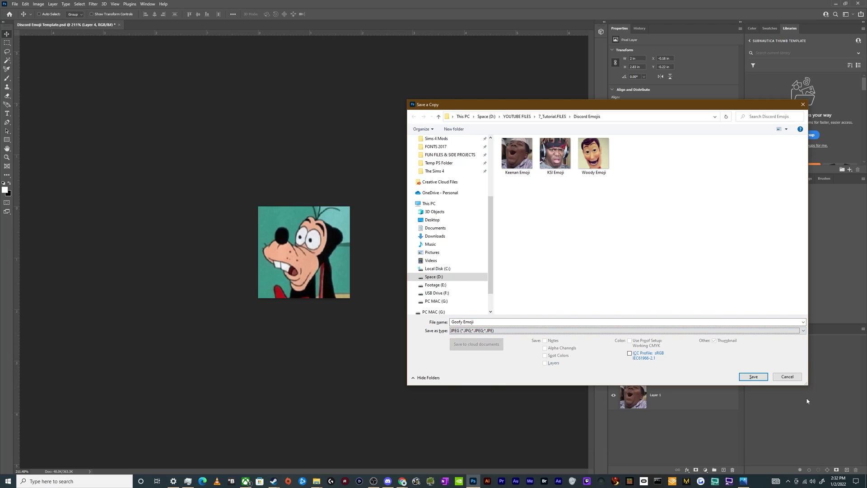
pyautogui.click(753, 377)
pyautogui.click(506, 220)
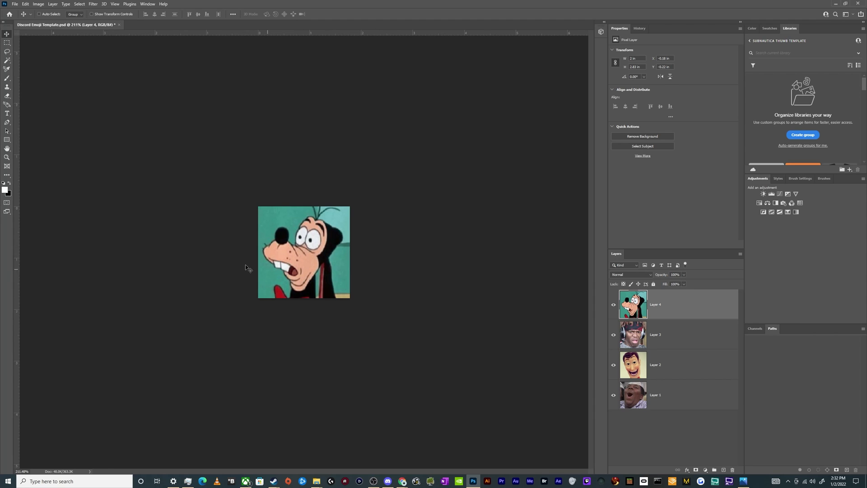
# Close the Goofy tab and copy the wide-eyed man's image from the browser.
pyautogui.click(473, 481)
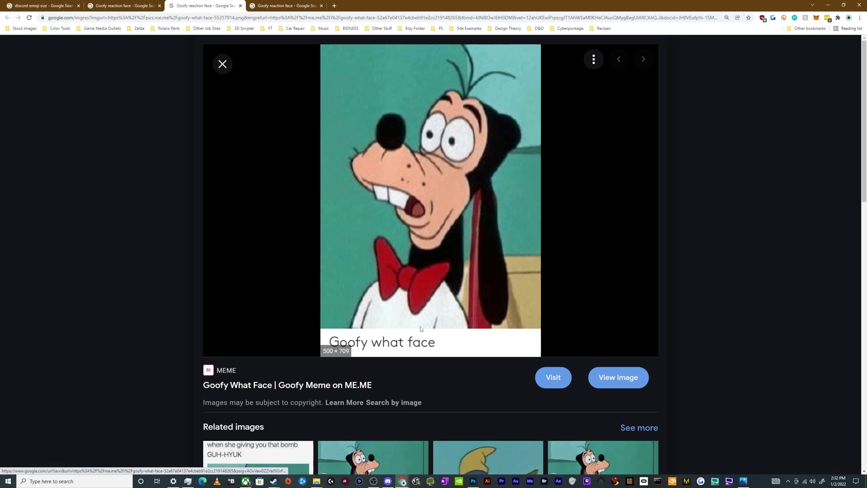
pyautogui.middleClick(259, 3)
pyautogui.click(259, 3)
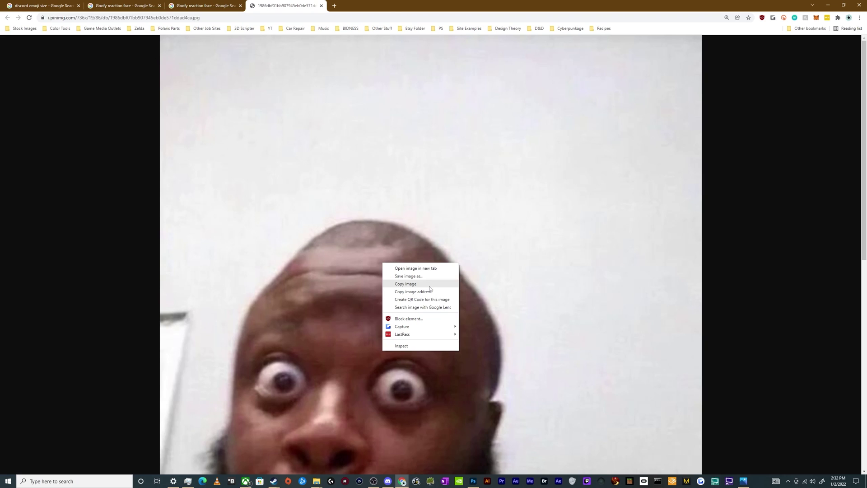
pyautogui.click(430, 289)
# Paste into the template, then delete the wrongly pasted layer.
pyautogui.click(473, 480)
pyautogui.hotkey('ctrl', 'v')
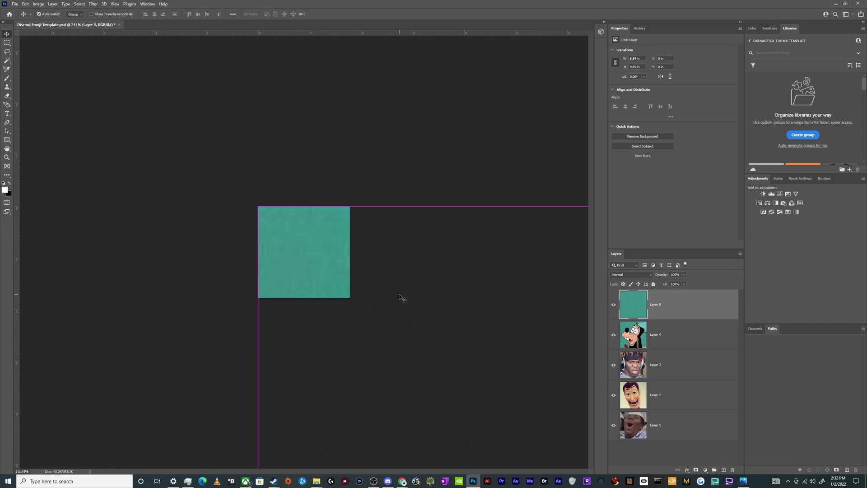
pyautogui.hotkey('ctrl', 'z')
pyautogui.hotkey('ctrl', 'shift', 'z')
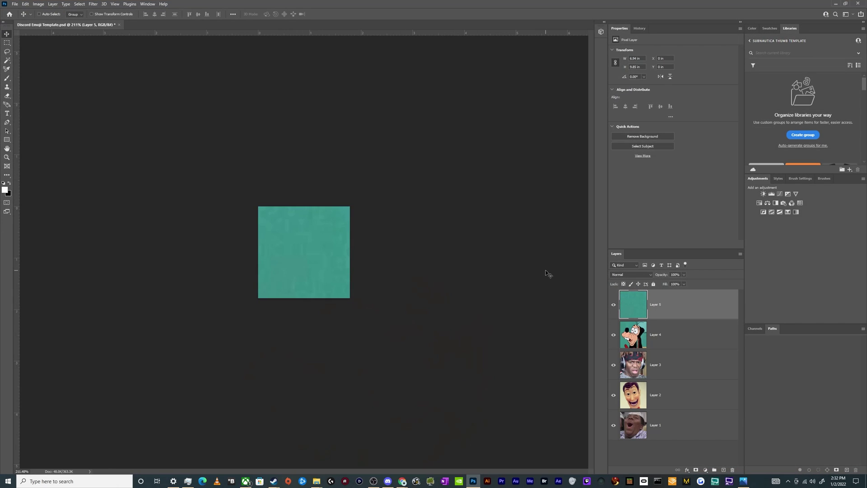
pyautogui.moveTo(297, 271); pyautogui.dragTo(158, 138)
pyautogui.moveTo(199, 101); pyautogui.dragTo(337, 229)
pyautogui.press('Delete')
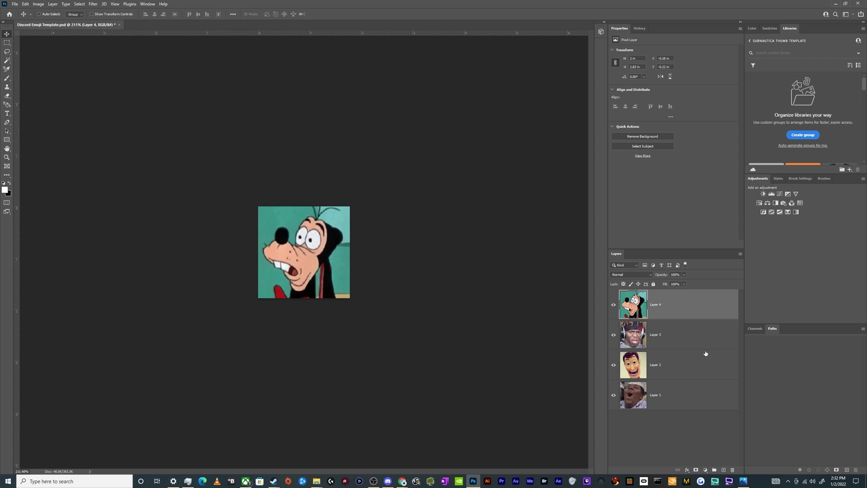
# Paste the wide-eyed face as Layer 5 and scale it down to fit the square.
pyautogui.hotkey('alt', 'Tab')
pyautogui.hotkey('alt', 'Tab')
pyautogui.hotkey('ctrl', 'v')
pyautogui.hotkey('ctrl', 't')
pyautogui.moveTo(258, 206); pyautogui.dragTo(273, 239)
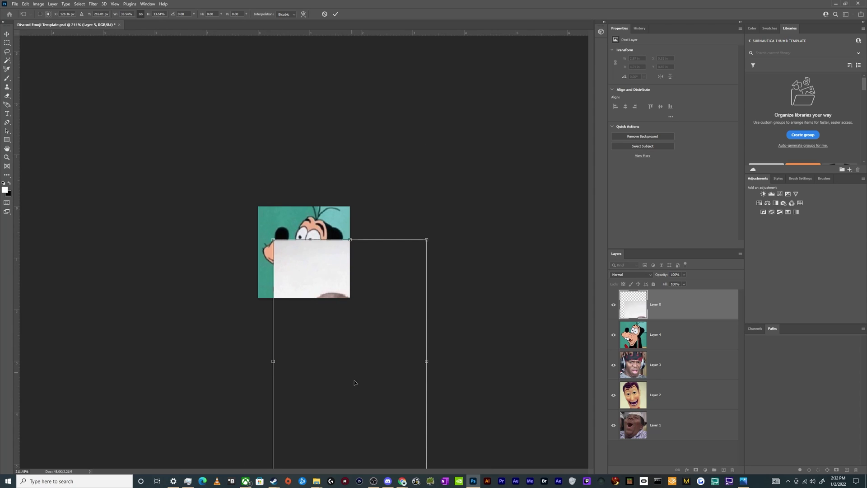
pyautogui.moveTo(355, 382); pyautogui.dragTo(330, 288)
pyautogui.moveTo(325, 389); pyautogui.dragTo(319, 334)
pyautogui.press('Return')
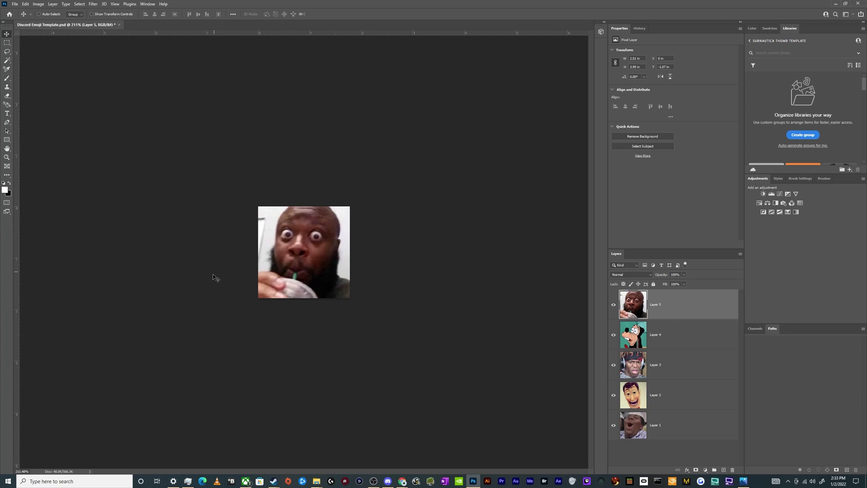
# Save a JPEG copy named Wide Eyed Emoji, then save the template document.
pyautogui.hotkey('ctrl', 'alt', 's')
pyautogui.write('Wide Eyed Emoji')
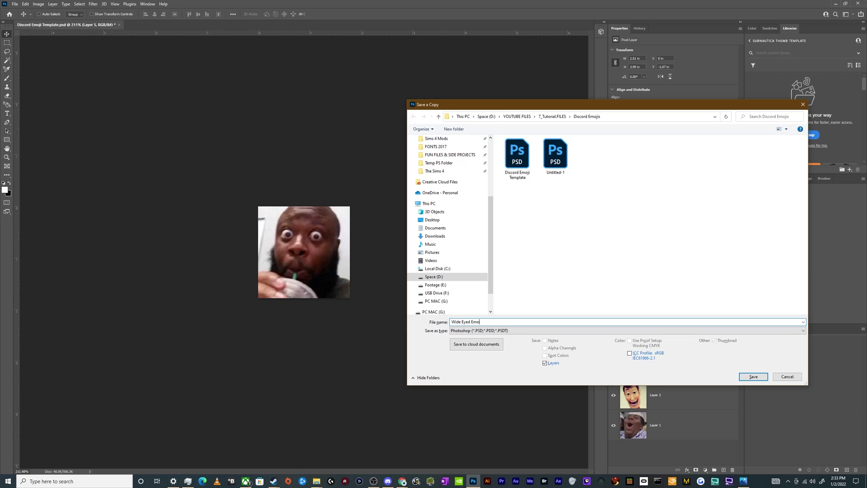
pyautogui.click(479, 330)
pyautogui.click(480, 381)
pyautogui.click(753, 377)
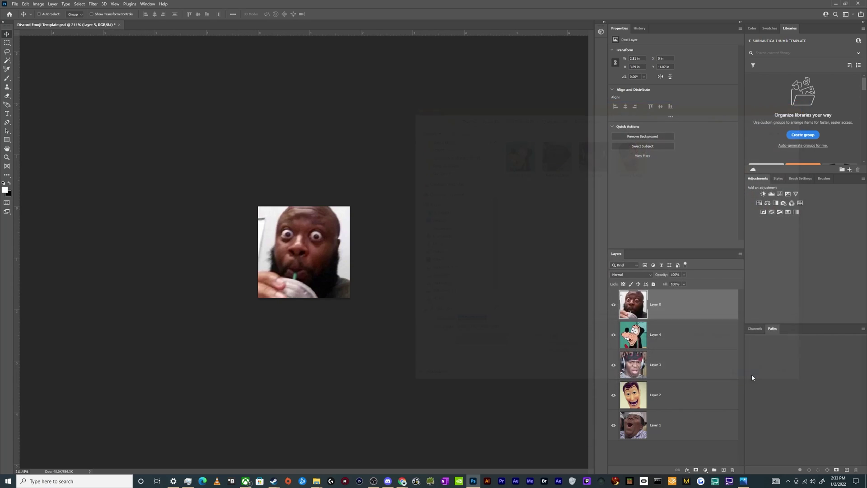
pyautogui.click(510, 224)
pyautogui.hotkey('ctrl', 's')
# Upload the KSI, Keenan, Woody, Goofy and Wide Eyed images from the Discord Emojis folder as server emoji.
pyautogui.click(388, 481)
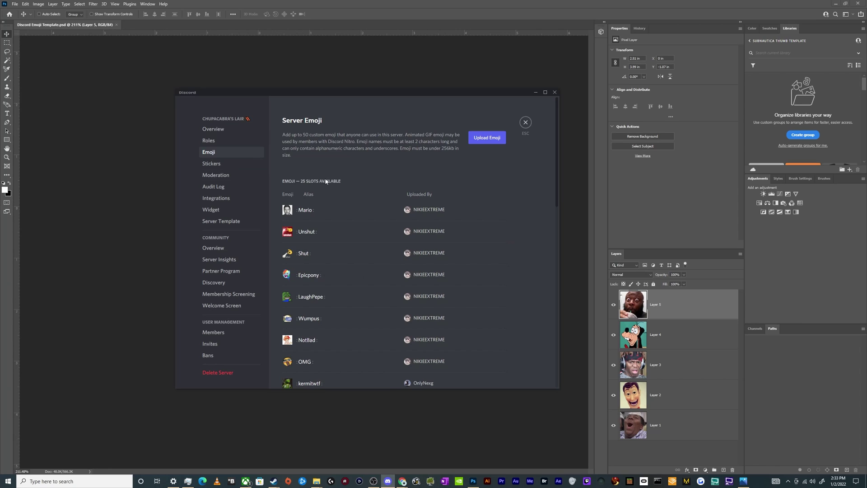
pyautogui.click(471, 143)
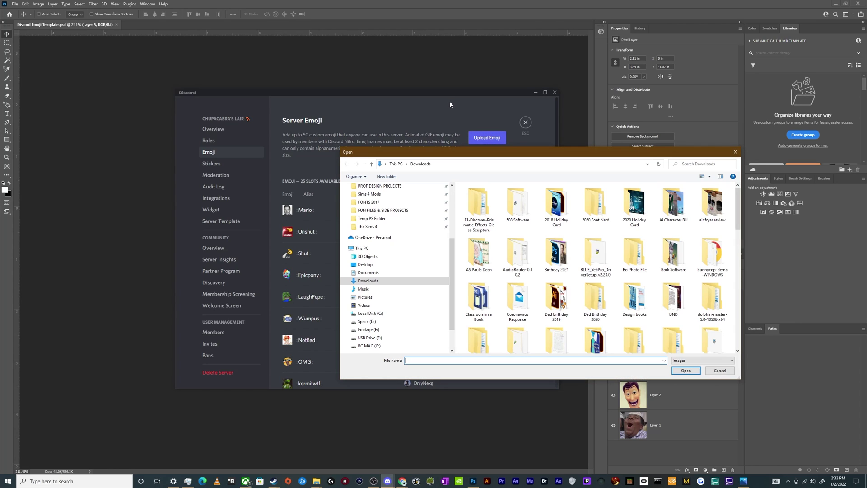
pyautogui.scroll(4, 384, 222)
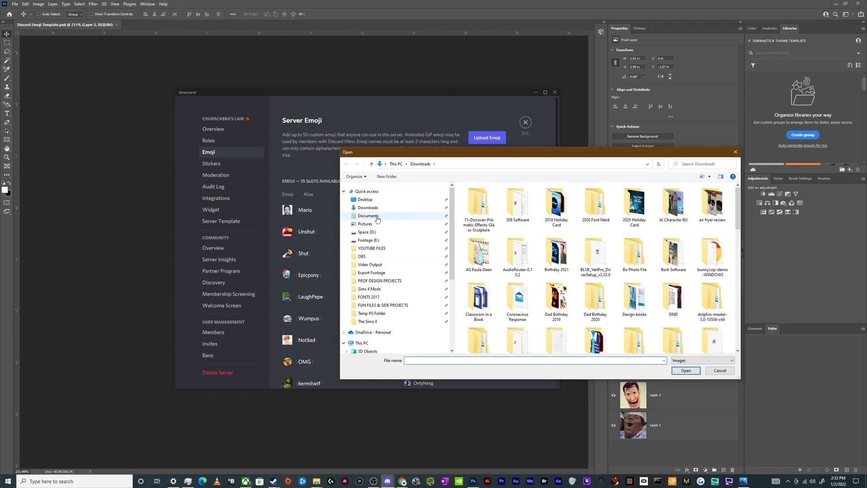
pyautogui.click(370, 264)
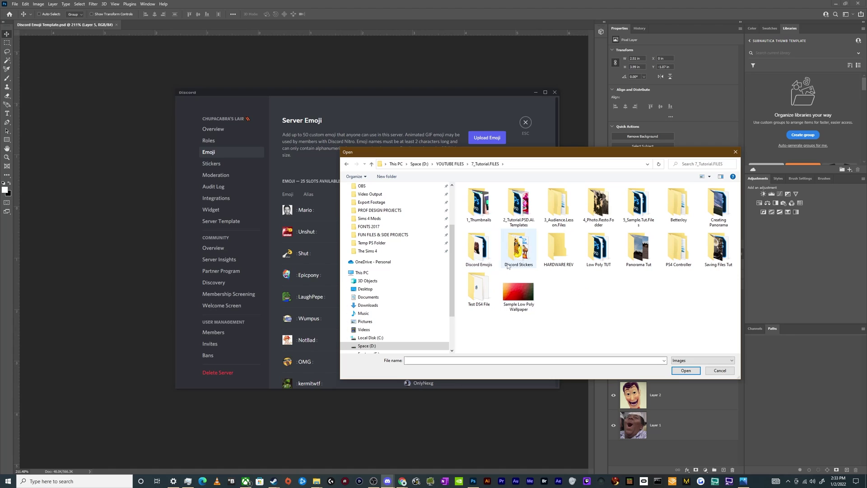
pyautogui.doubleClick(484, 262)
pyautogui.click(478, 203)
pyautogui.moveTo(478, 257); pyautogui.dragTo(650, 198)
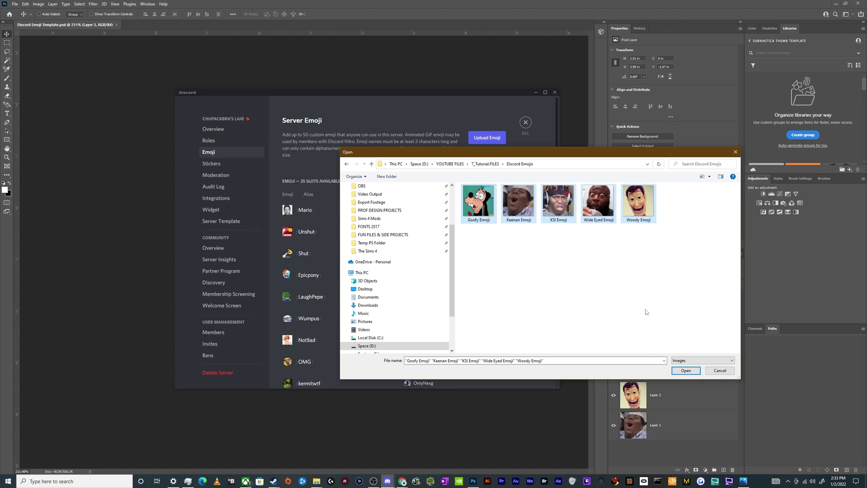
pyautogui.click(686, 371)
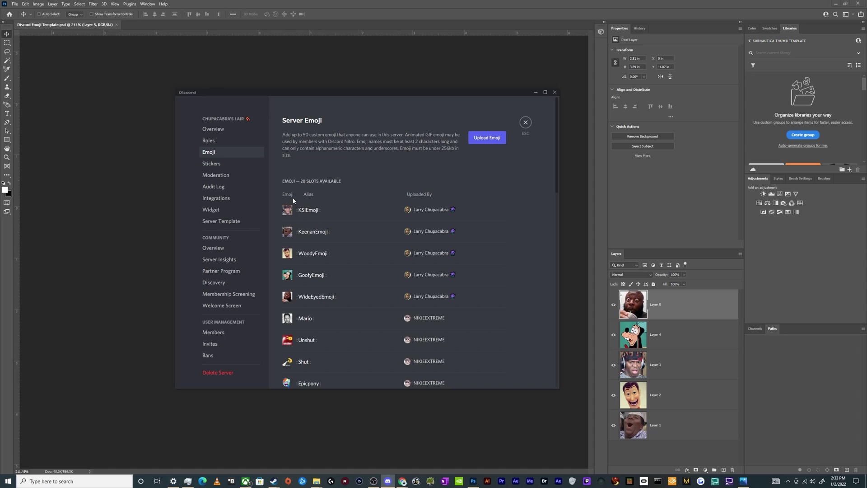
# Rename the first three emoji to KSI Reaction, Keenan OOOOH and Woody Creepin.
pyautogui.doubleClick(328, 210)
pyautogui.write('KSI Reaction')
pyautogui.click(318, 231)
pyautogui.hotkey('ctrl', 'a')
pyautogui.write('Keenan OOOOH')
pyautogui.click(309, 252)
pyautogui.hotkey('ctrl', 'a')
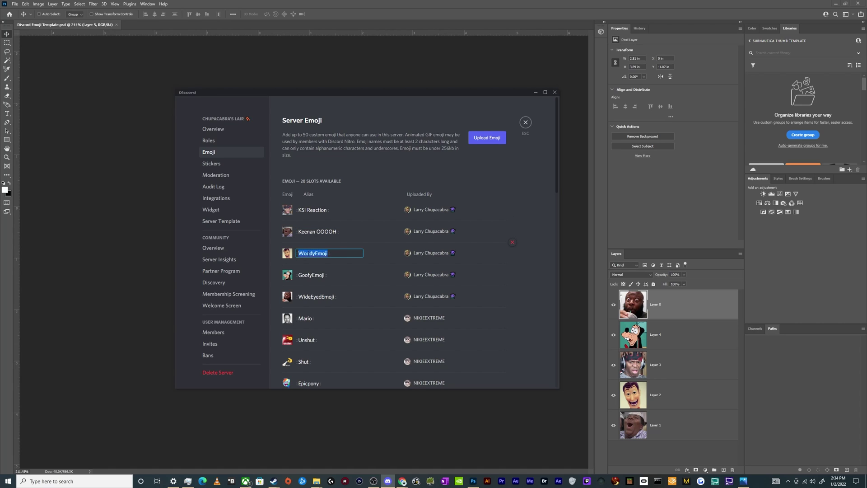
pyautogui.write('Woody Creepin')
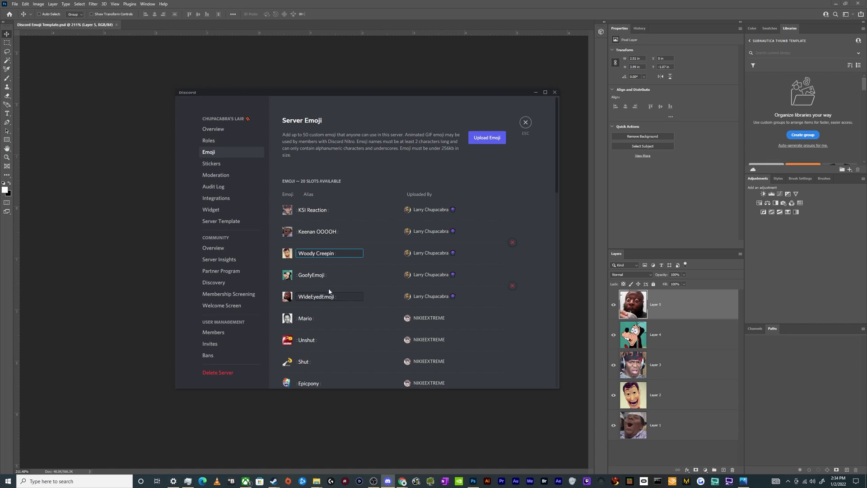
# Rename the remaining two emoji to Goofy Stare and Wide eyed wtf.
pyautogui.click(318, 277)
pyautogui.write('Goo')
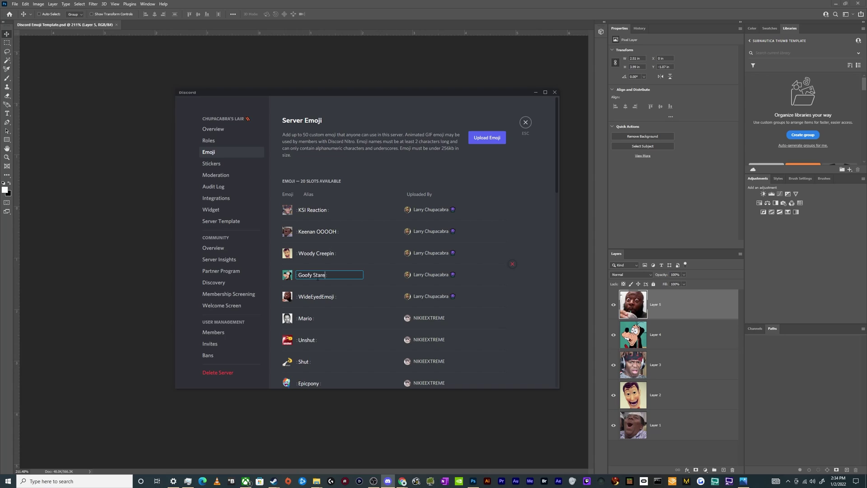
pyautogui.click(317, 297)
pyautogui.hotkey('ctrl', 'a')
pyautogui.write('W')
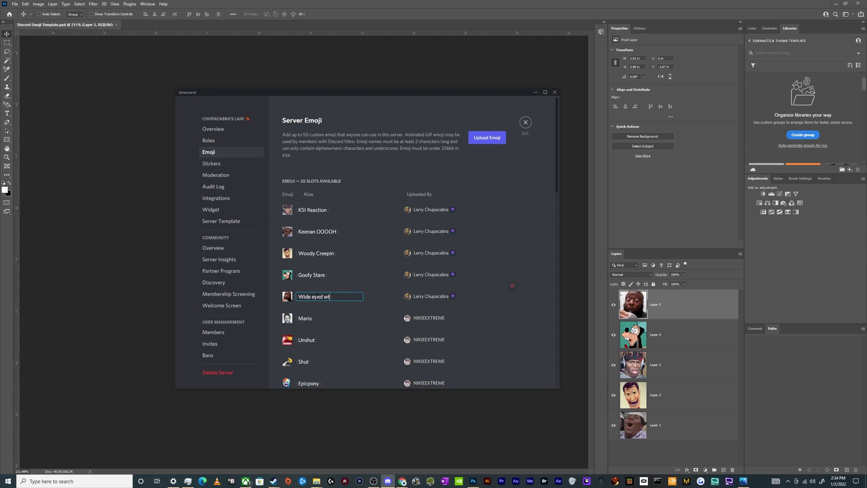
pyautogui.press('Return')
# Close Server Settings and add GoofyStare and KeenanOOOOH to the chat message.
pyautogui.click(525, 123)
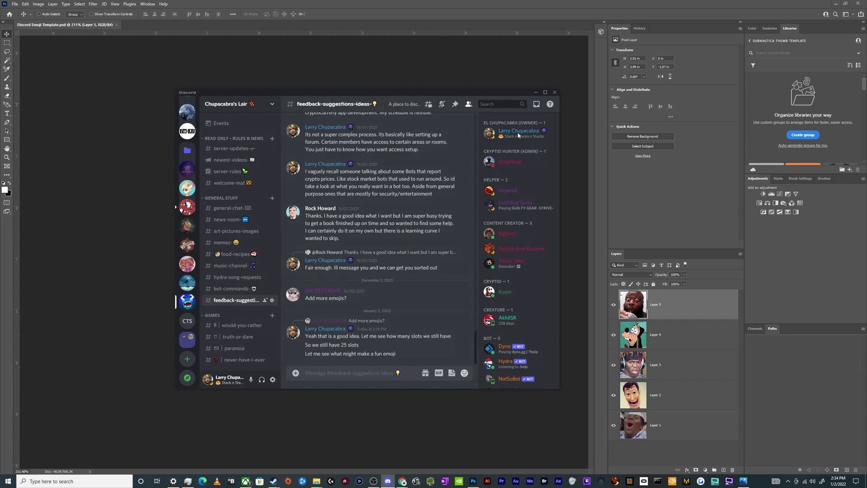
pyautogui.click(465, 373)
pyautogui.scroll(-1, 379, 307)
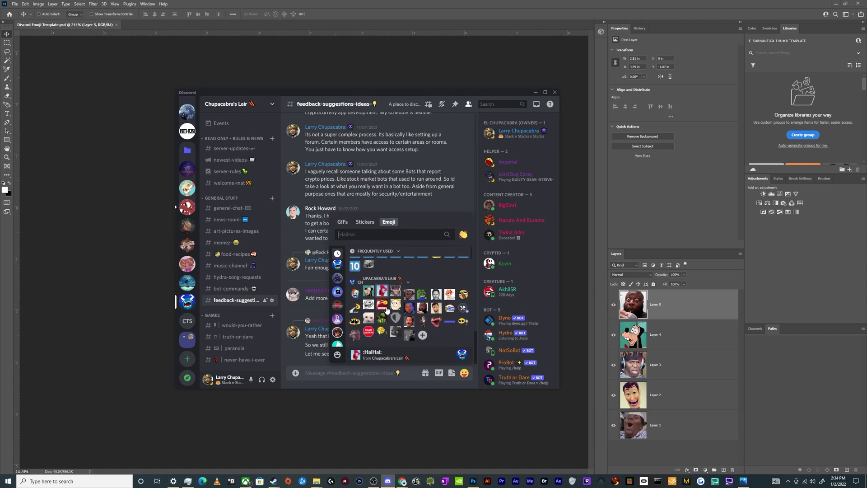
pyautogui.click(367, 273)
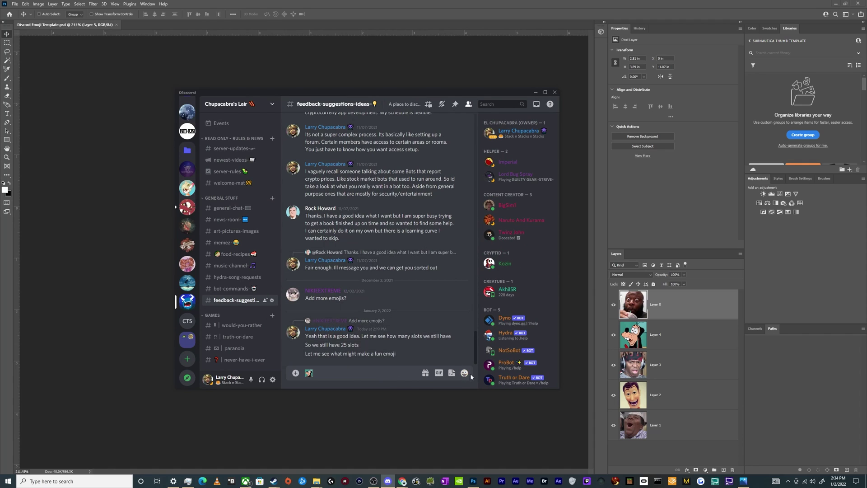
pyautogui.click(464, 372)
pyautogui.click(413, 307)
# Add KSIReaction, Wideeyedwtf and WoodyCreepin to the message and send it.
pyautogui.click(464, 372)
pyautogui.click(400, 308)
pyautogui.click(464, 373)
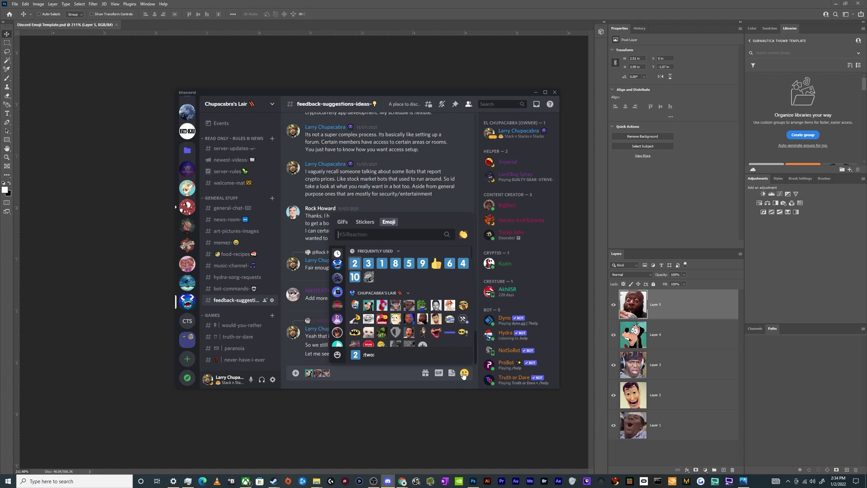
pyautogui.click(420, 332)
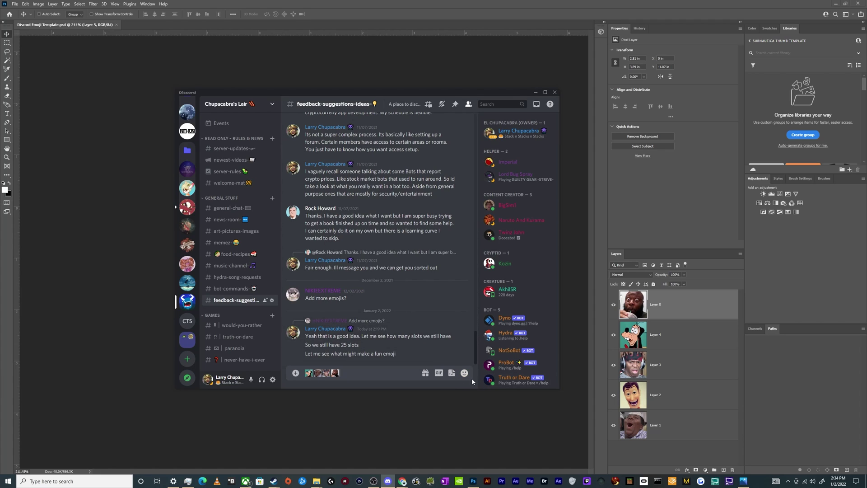
pyautogui.click(465, 373)
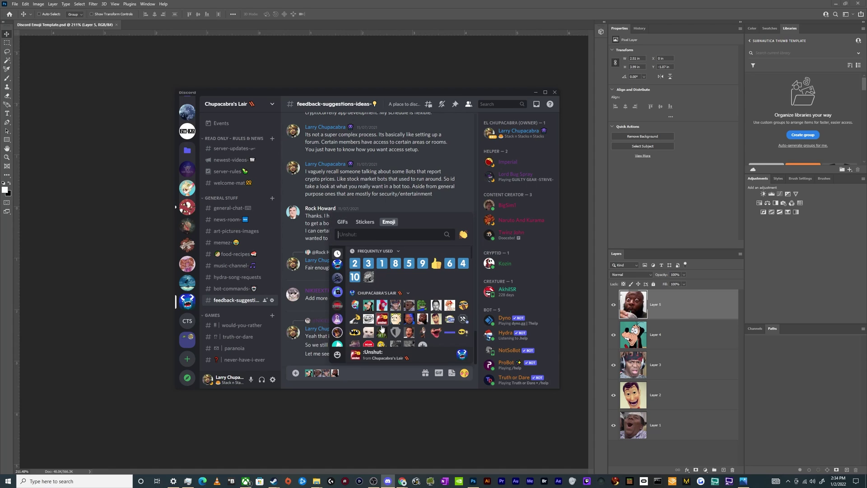
pyautogui.scroll(-1, 408, 316)
pyautogui.scroll(-1, 408, 316)
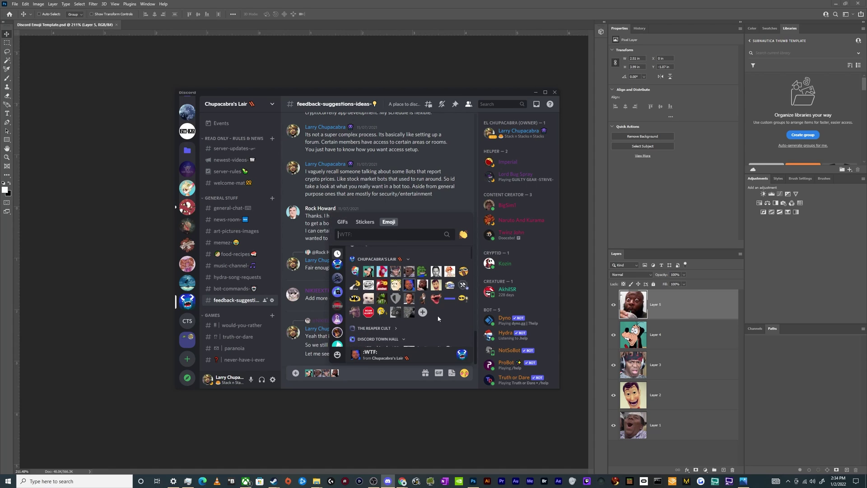
pyautogui.click(436, 285)
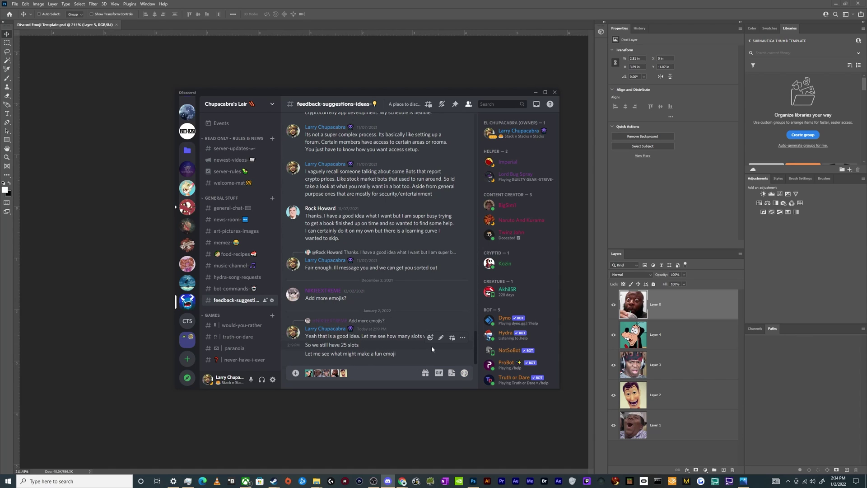
pyautogui.press('Return')
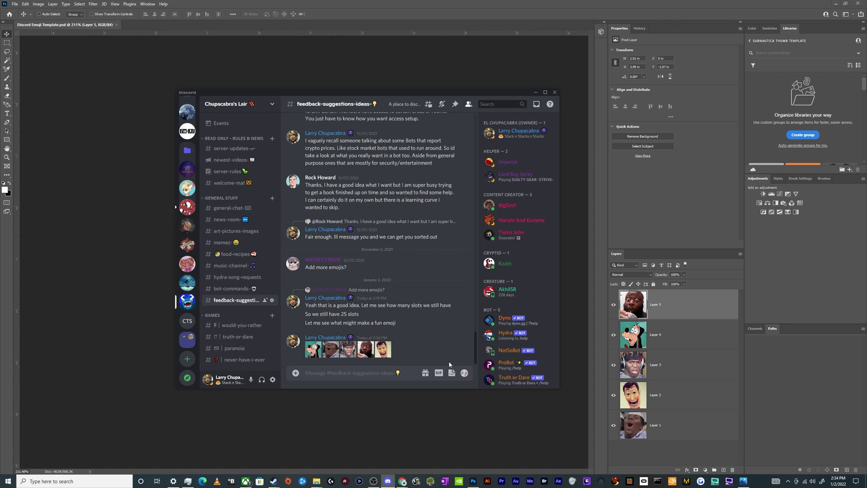
# Scroll through the emoji picker's server sections, including Chupacabra's Lair's custom set with the new faces.
pyautogui.click(465, 374)
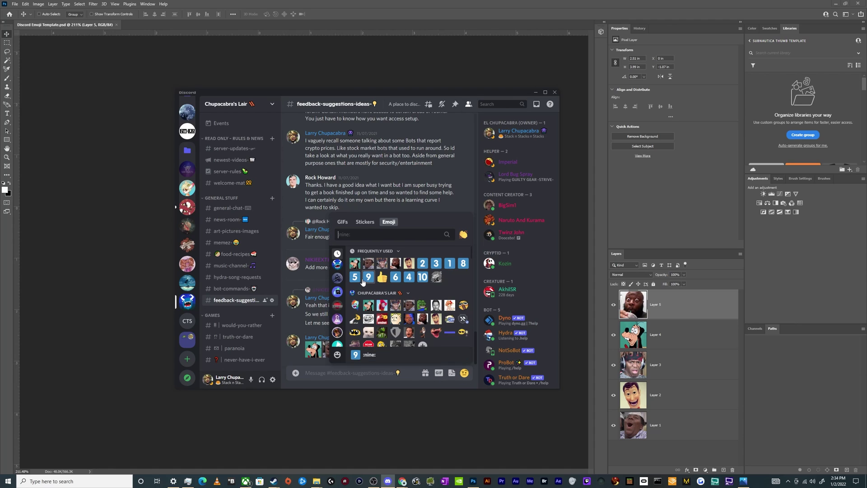
pyautogui.scroll(-5, 384, 305)
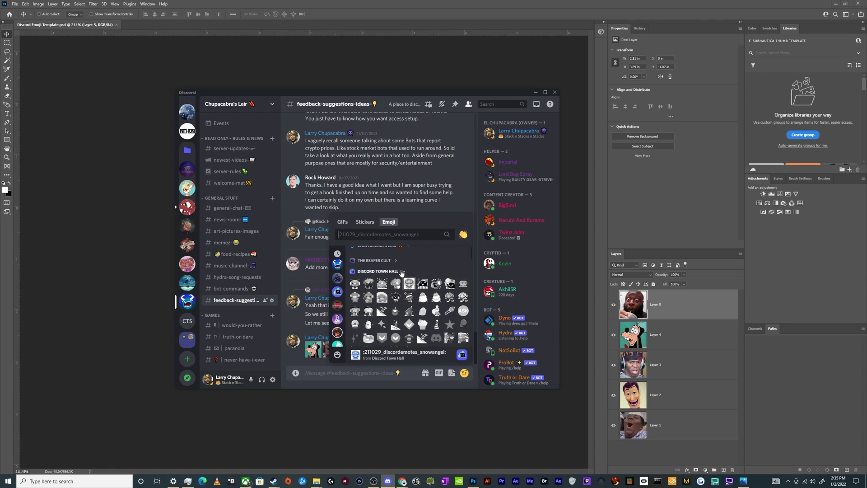
pyautogui.scroll(-5, 384, 276)
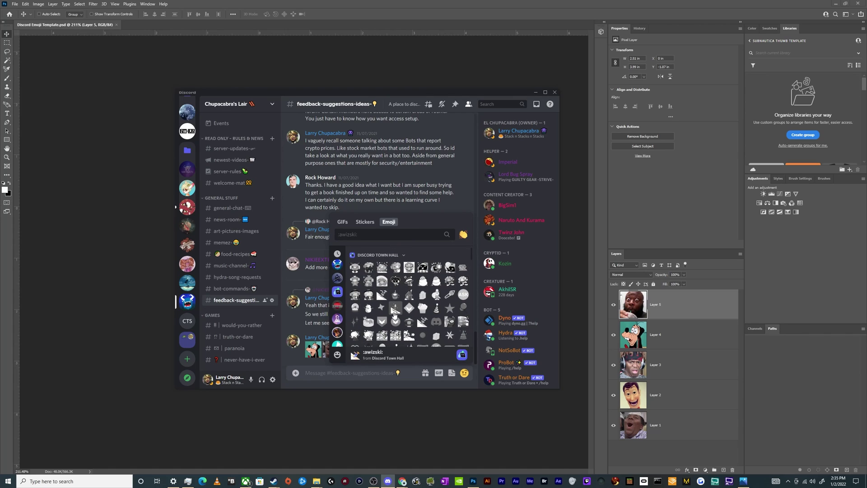
pyautogui.scroll(-8, 384, 294)
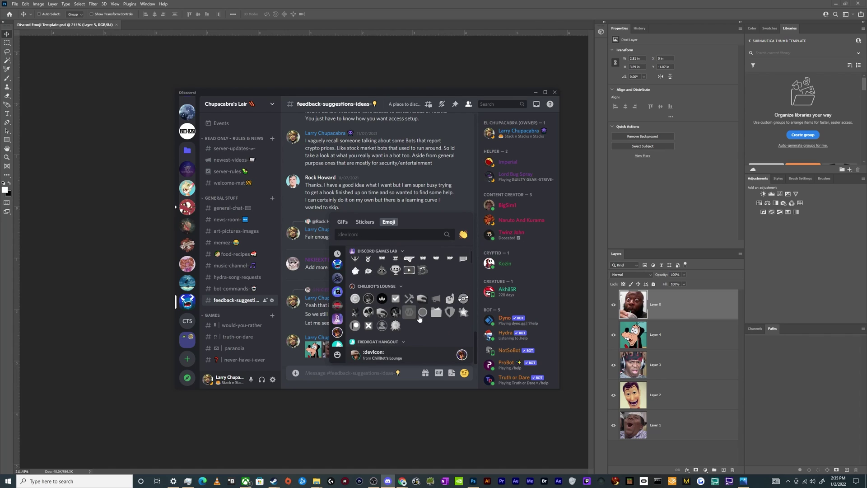
pyautogui.scroll(-5, 412, 300)
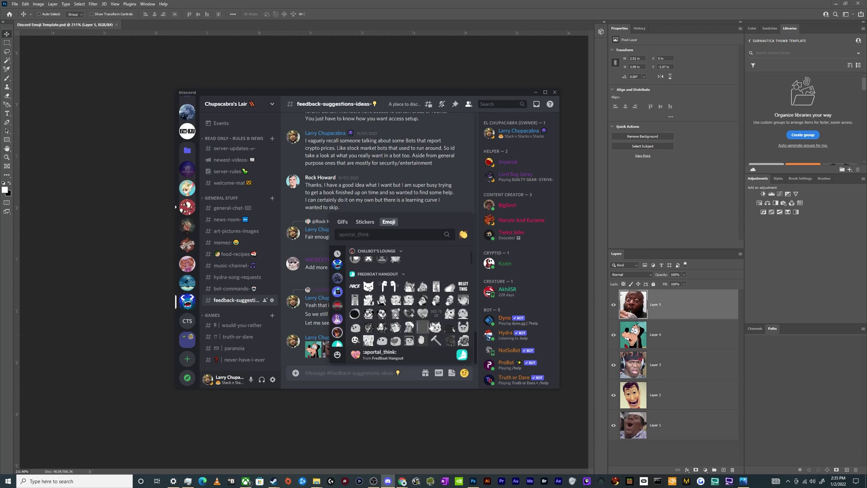
pyautogui.scroll(-5, 427, 325)
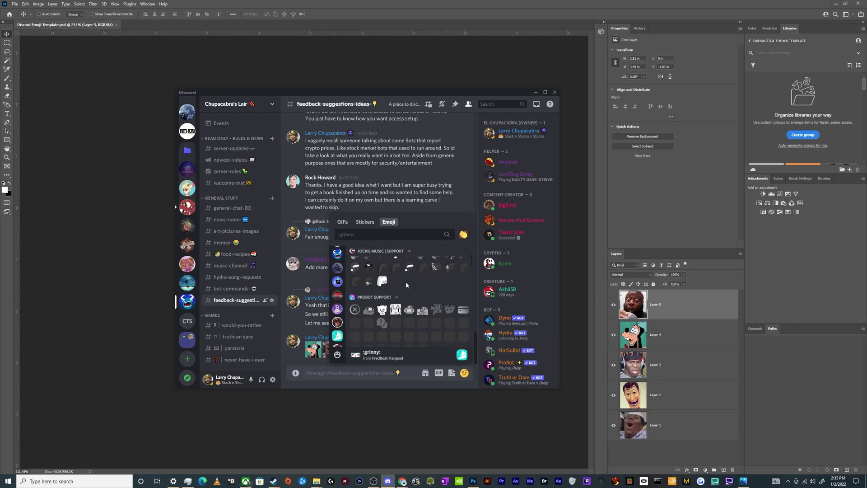
pyautogui.scroll(20, 401, 304)
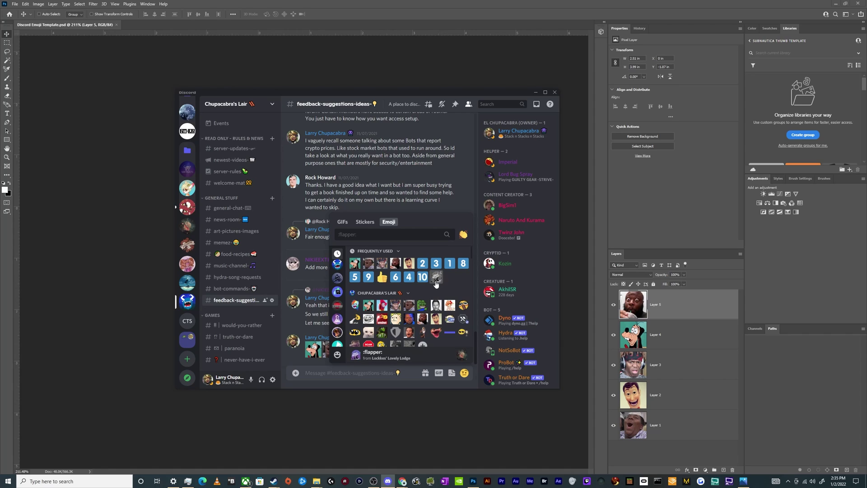
pyautogui.scroll(-1, 438, 310)
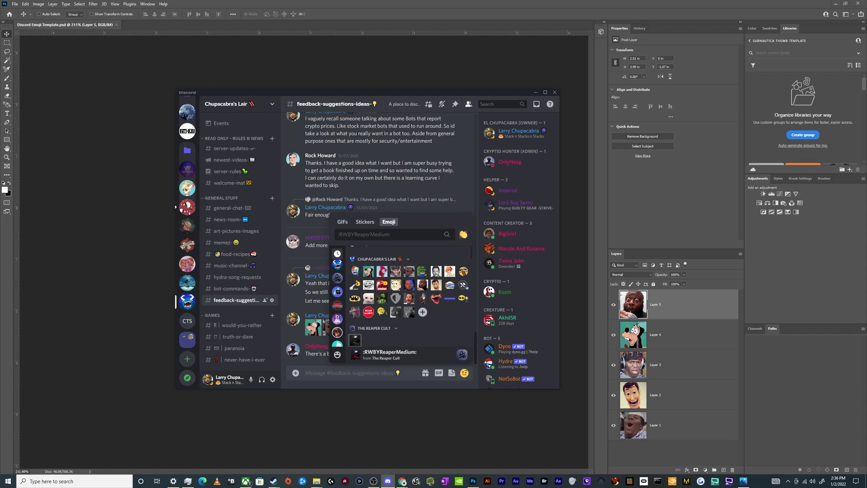
# Go to Chupacabra's Lair Server Settings > Emoji and scroll through the uploaded custom emoji.
pyautogui.click(270, 104)
pyautogui.click(246, 151)
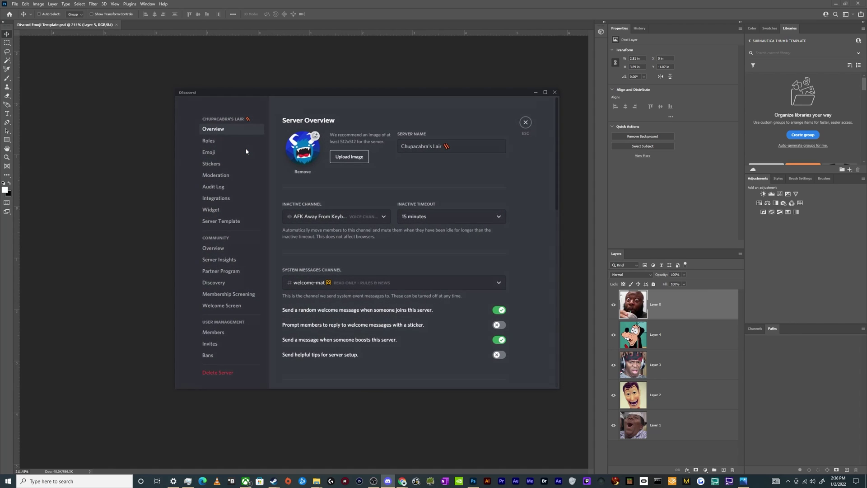
pyautogui.click(238, 152)
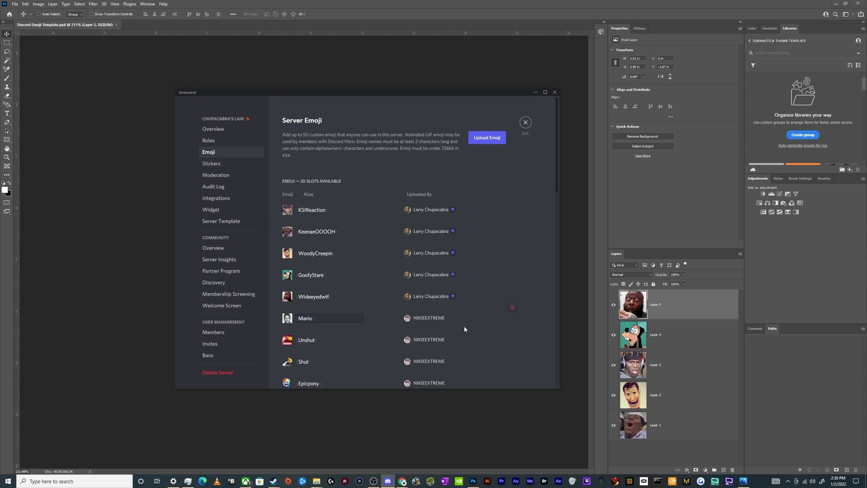
pyautogui.scroll(-3, 439, 264)
pyautogui.scroll(-4, 421, 278)
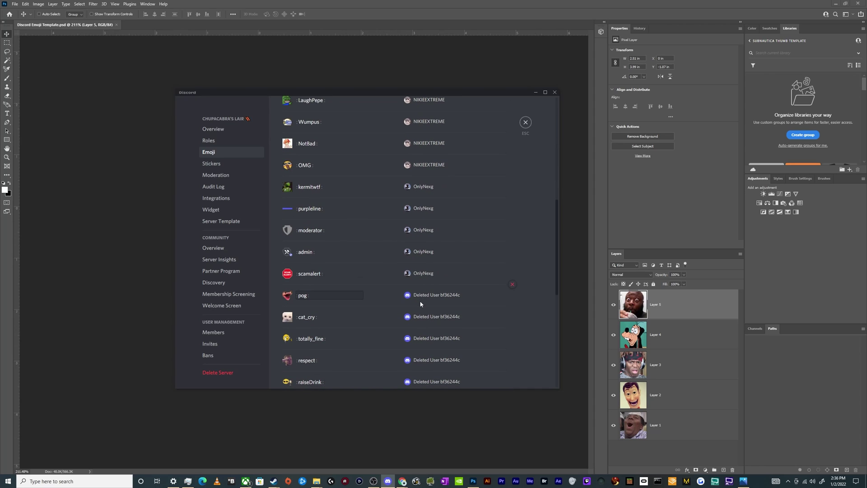
pyautogui.scroll(-5, 422, 316)
pyautogui.scroll(3, 419, 210)
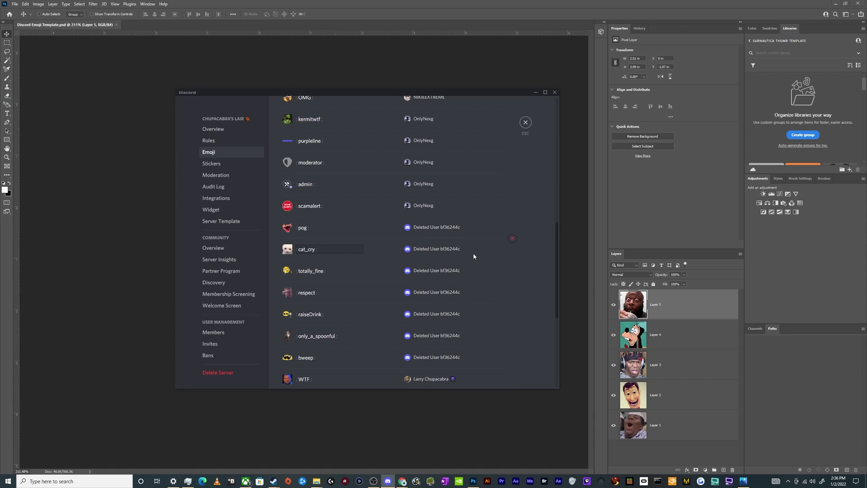
pyautogui.scroll(-2, 473, 256)
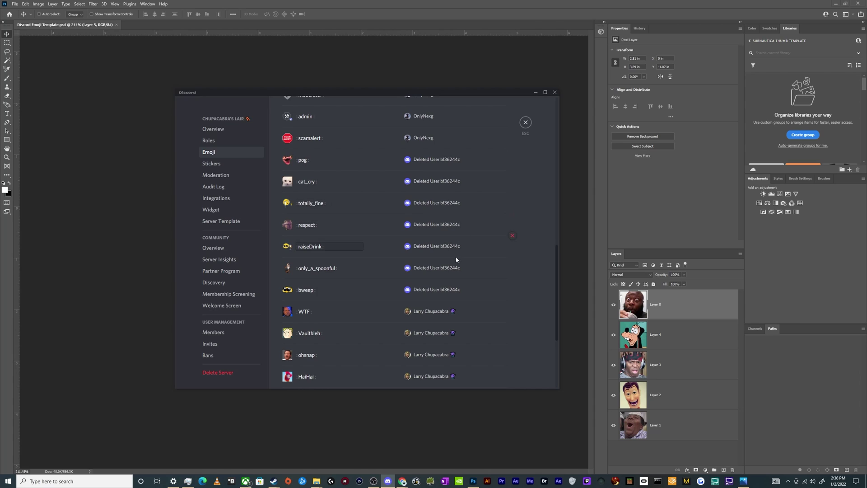
pyautogui.scroll(-2, 457, 258)
pyautogui.scroll(3, 328, 233)
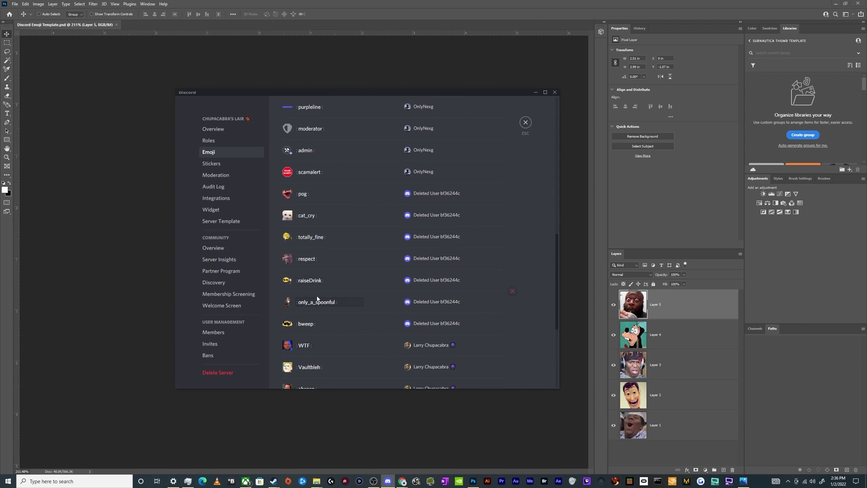
pyautogui.scroll(-4, 357, 273)
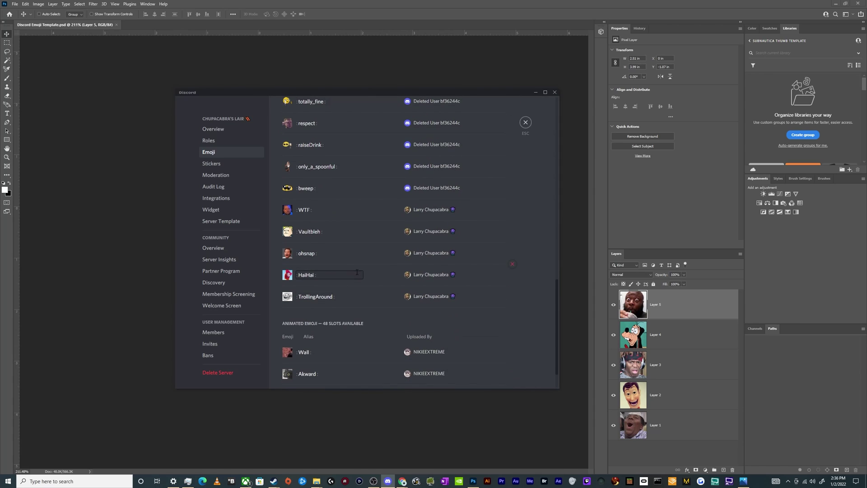
pyautogui.scroll(10, 356, 273)
pyautogui.scroll(-4, 356, 273)
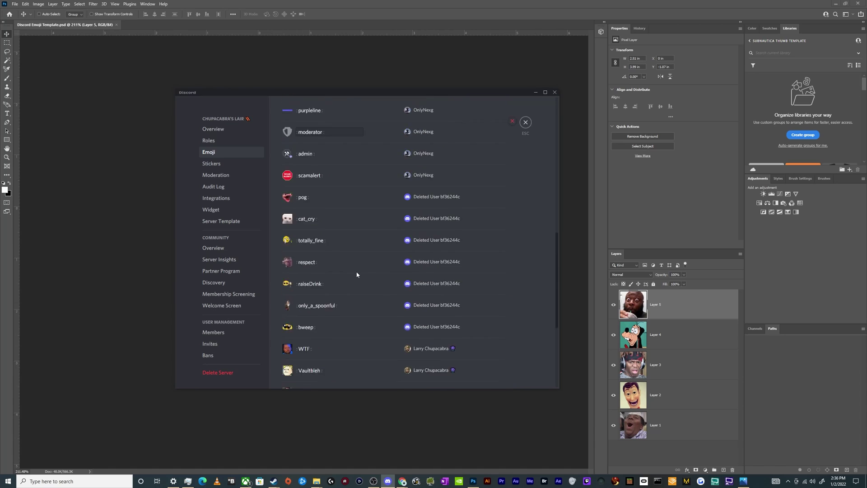
pyautogui.scroll(-3, 357, 274)
pyautogui.scroll(12, 407, 189)
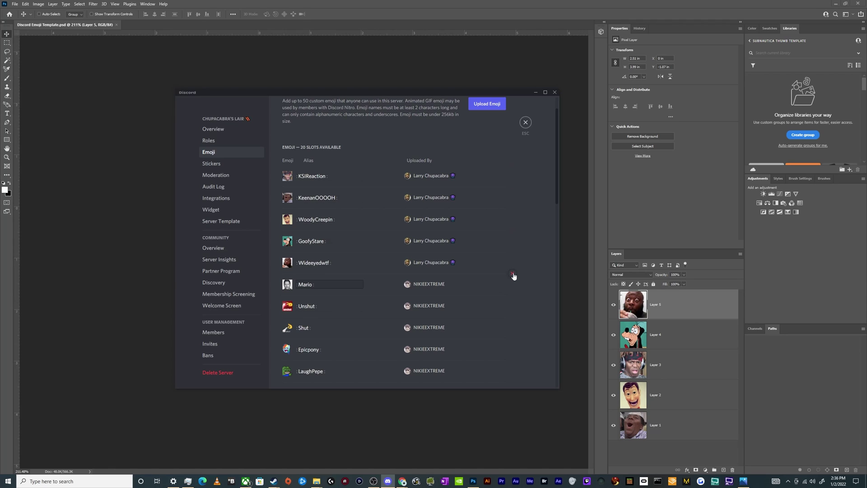
pyautogui.scroll(1, 513, 271)
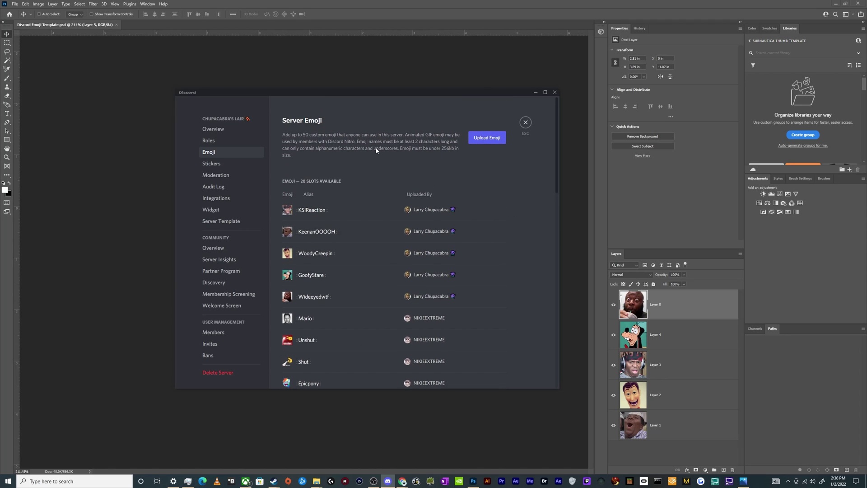
# View the Monster Moderator role's Permissions, where Manage Emojis and Stickers is enabled.
pyautogui.click(252, 141)
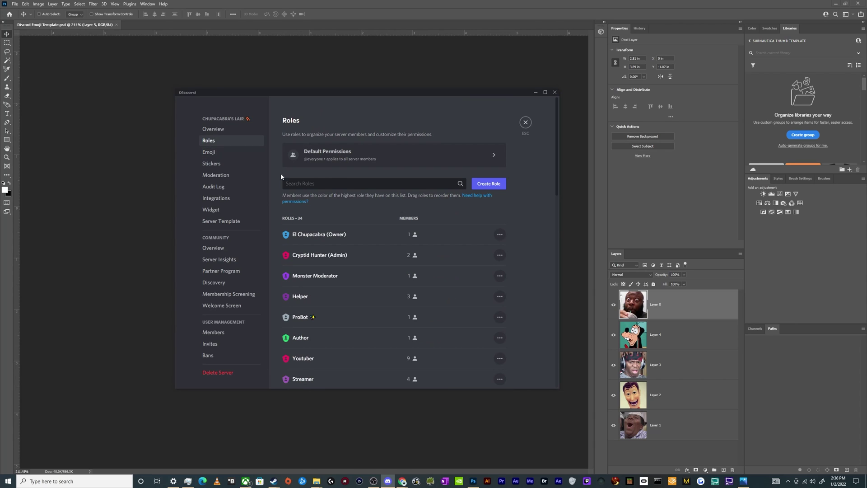
pyautogui.click(318, 276)
pyautogui.scroll(-3, 499, 194)
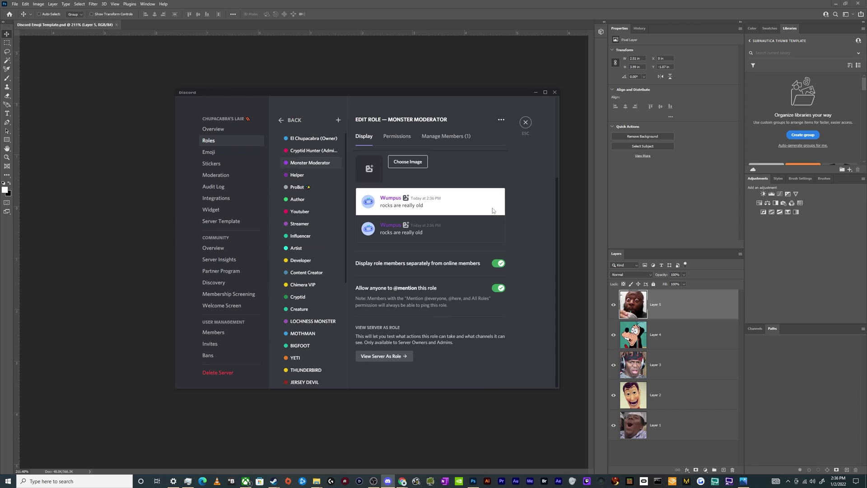
pyautogui.scroll(3, 397, 155)
pyautogui.click(398, 137)
pyautogui.scroll(-5, 409, 252)
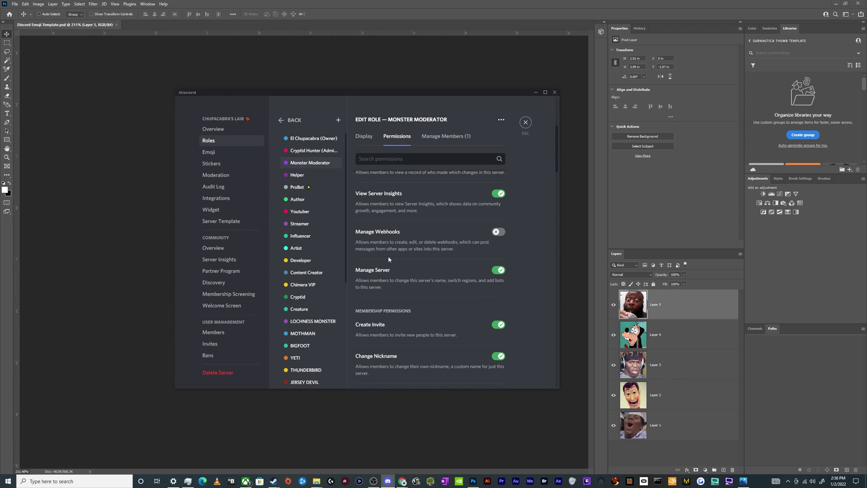
pyautogui.scroll(2, 388, 259)
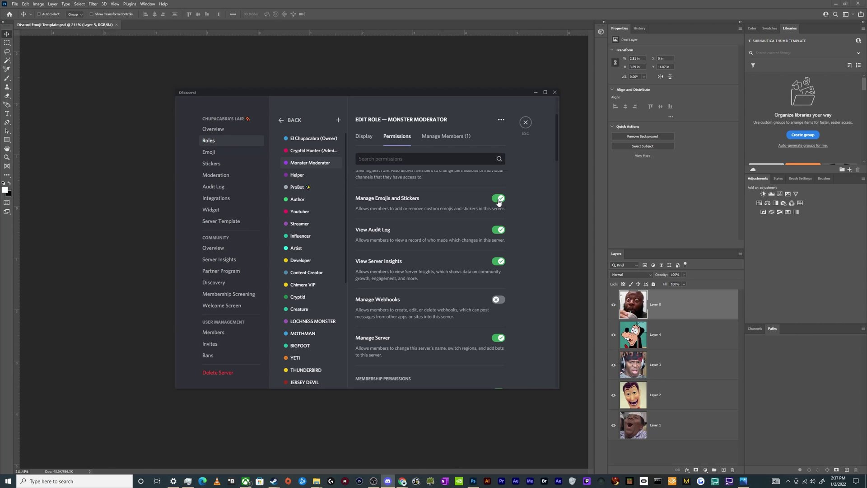
# Reopen the Server Emoji page and scroll through the five new reaction faces and 20 free slots.
pyautogui.click(209, 152)
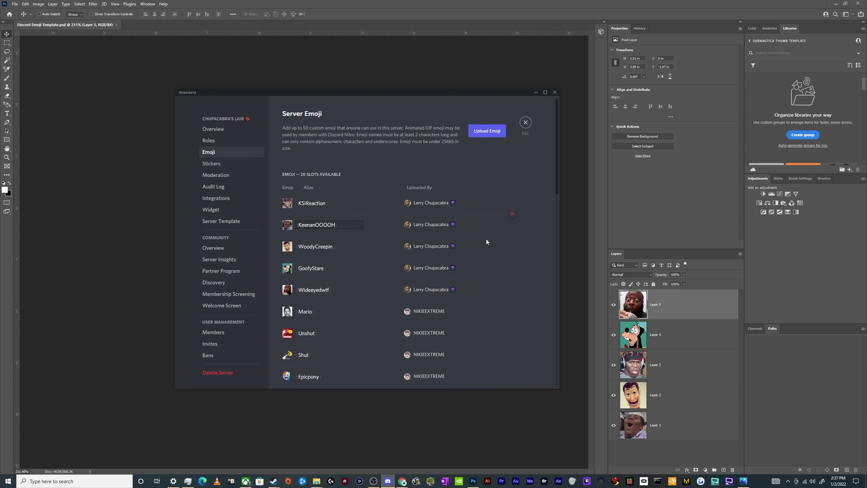
pyautogui.scroll(-5, 488, 239)
pyautogui.scroll(5, 489, 247)
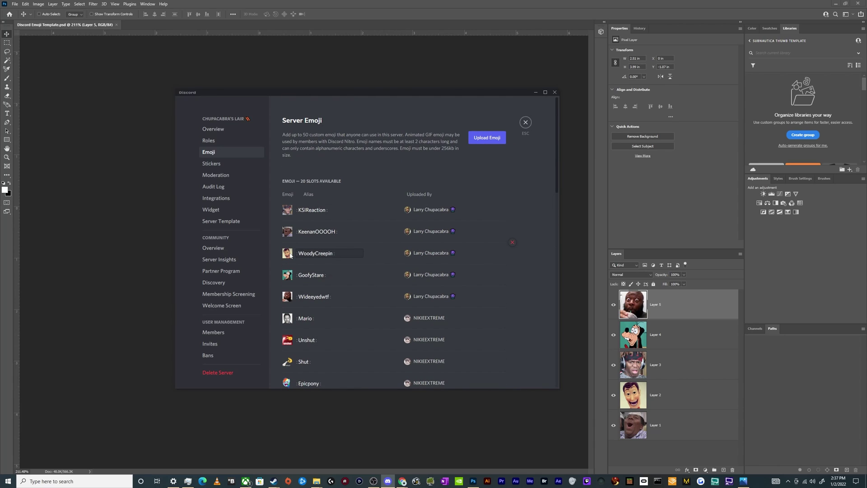
pyautogui.scroll(-5, 415, 182)
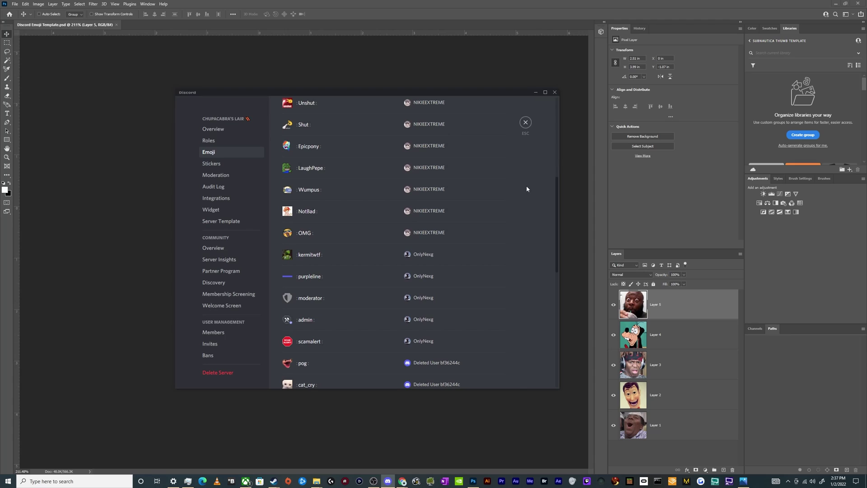
pyautogui.scroll(-3, 526, 186)
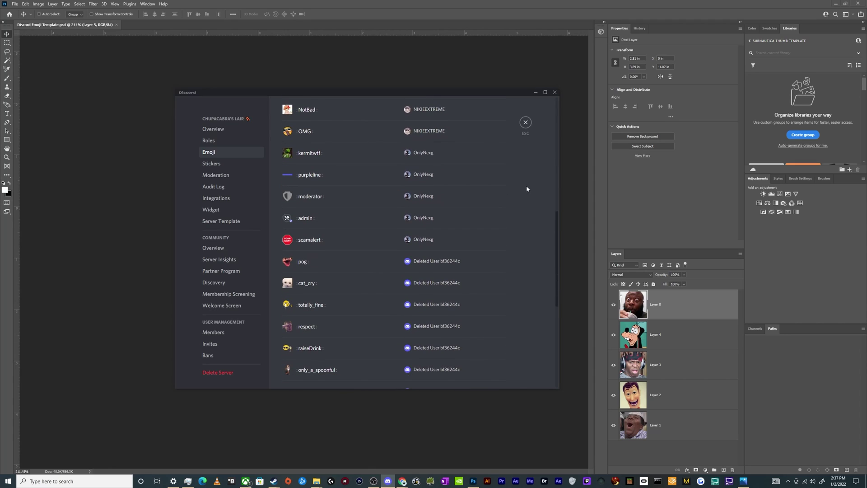